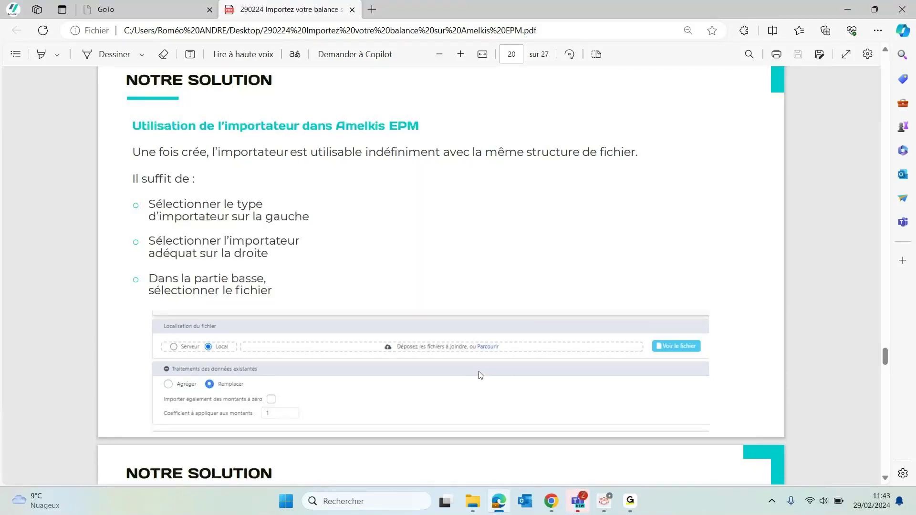
scroll(494, 329, up, 12)
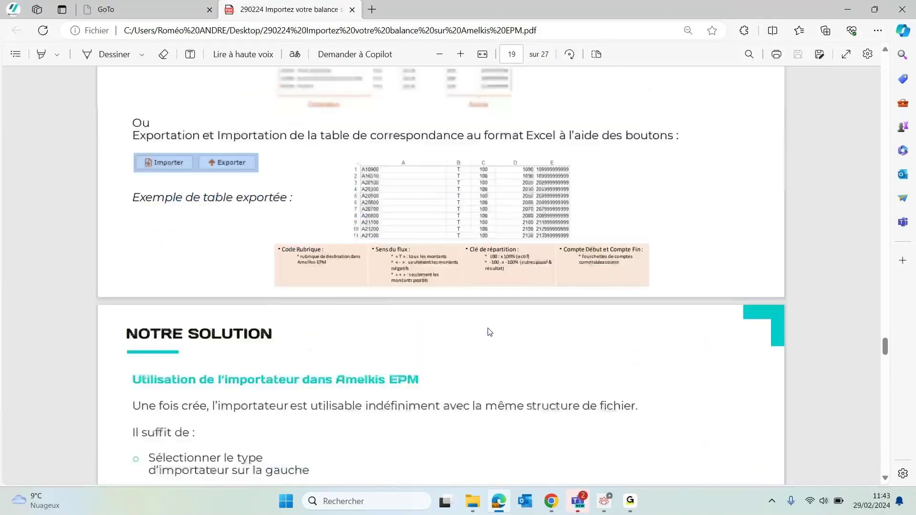
scroll(501, 332, up, 20)
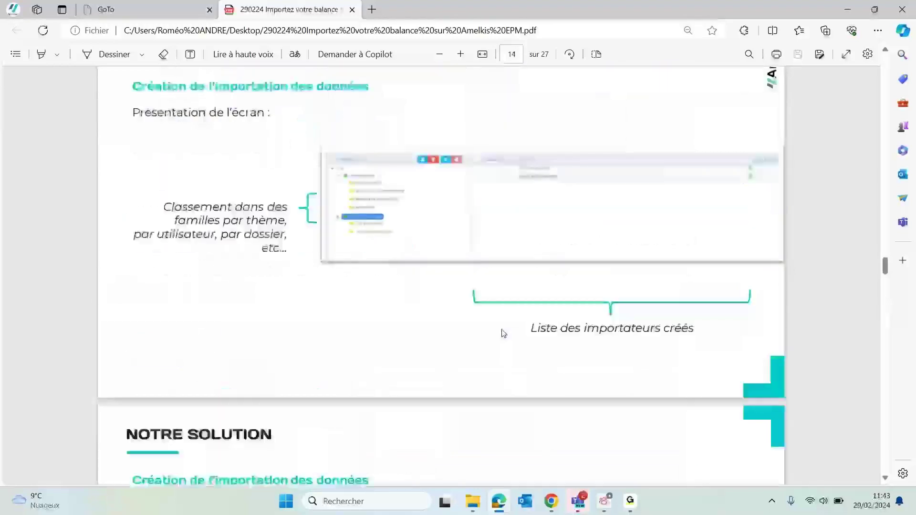
scroll(528, 207, down, 6)
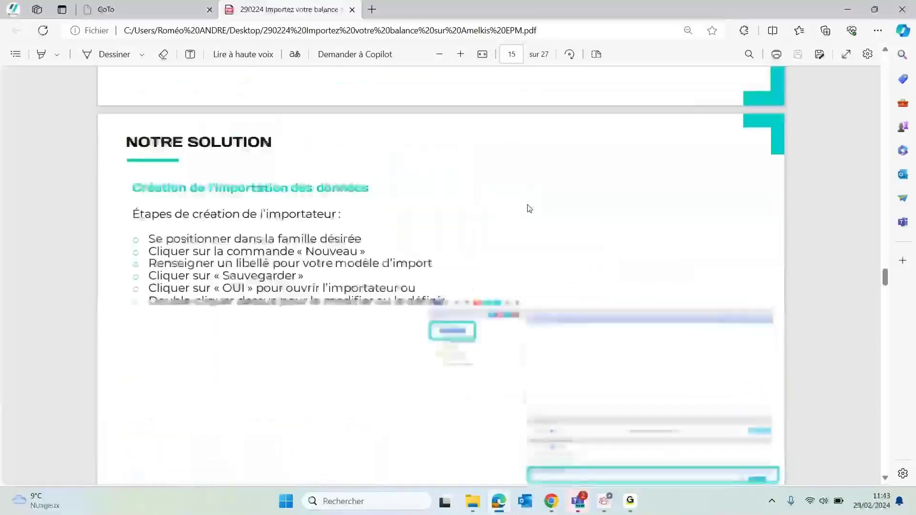
scroll(529, 208, down, 1)
scroll(529, 209, down, 20)
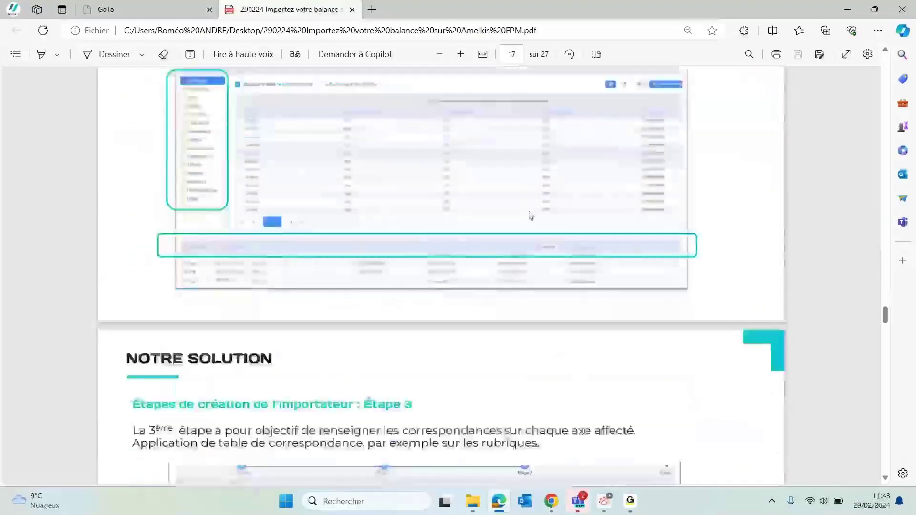
scroll(519, 243, down, 5)
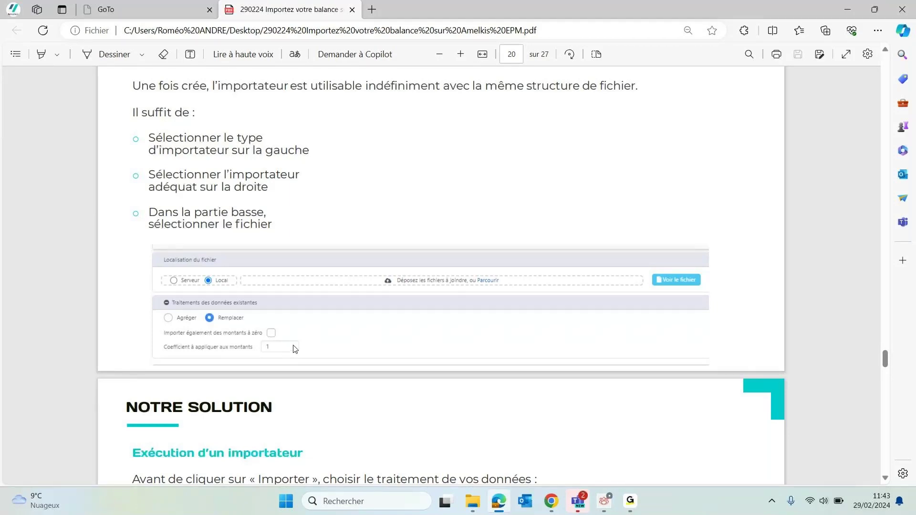
Step: Scroll past page 21 on running an importer to page 22, 'Alimentation des états de la liasse'
scroll(295, 349, down, 1)
scroll(299, 349, down, 2)
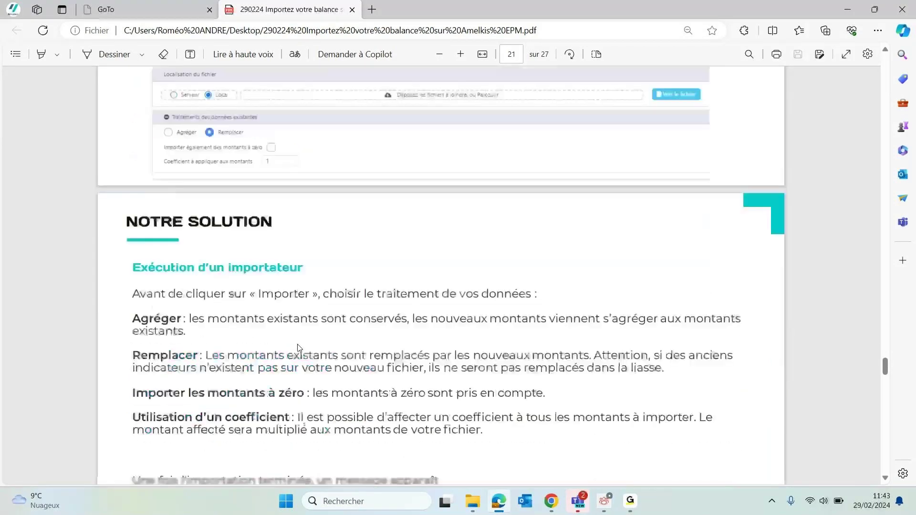
scroll(300, 351, down, 1)
scroll(300, 343, down, 1)
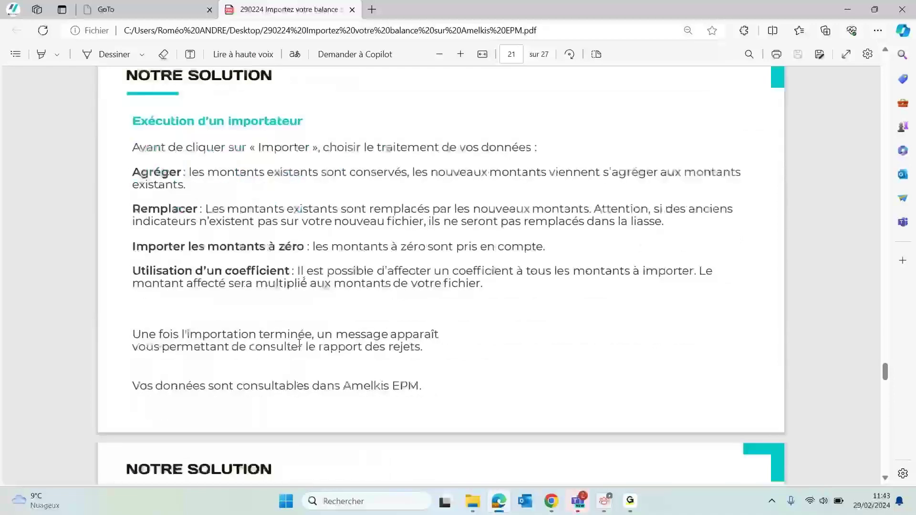
scroll(504, 370, down, 5)
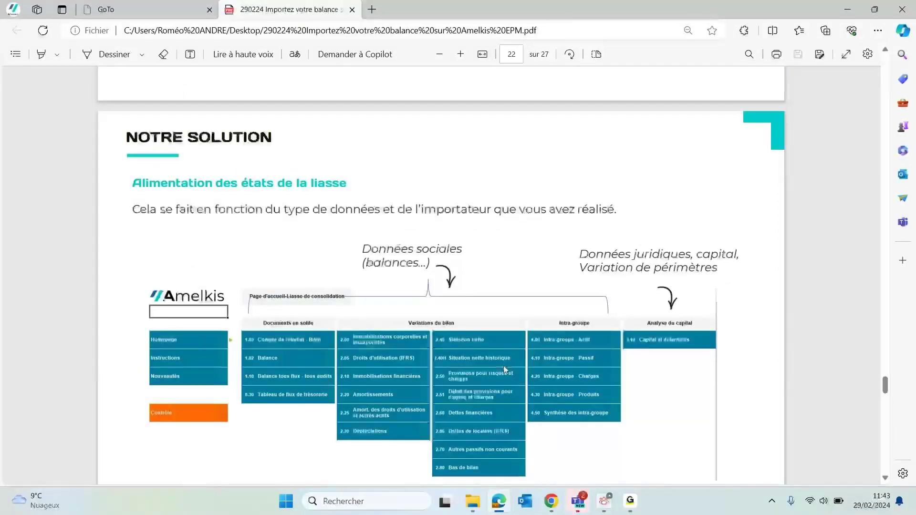
scroll(503, 366, up, 8)
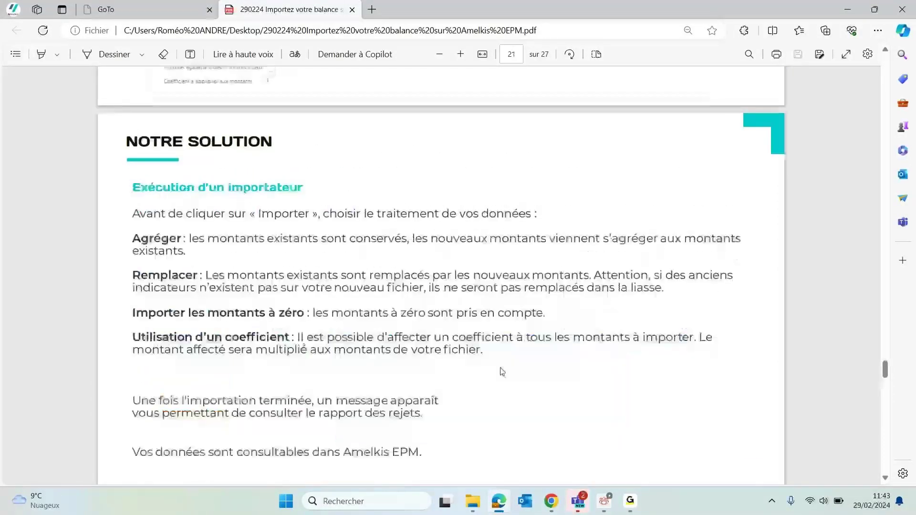
scroll(499, 376, up, 1)
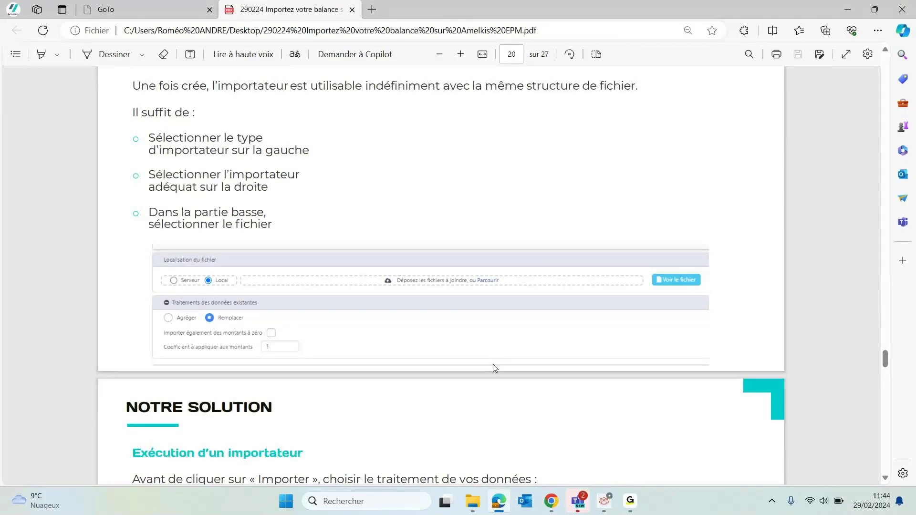
scroll(493, 365, down, 12)
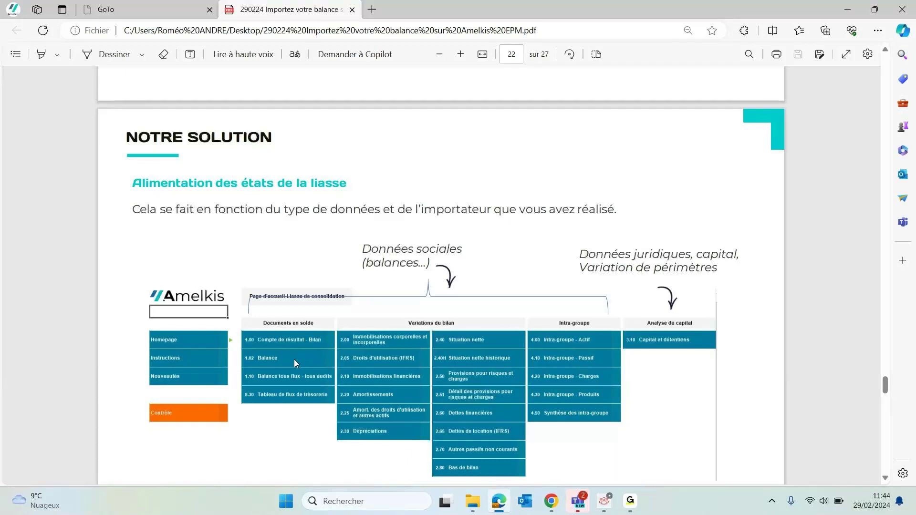
scroll(294, 359, up, 5)
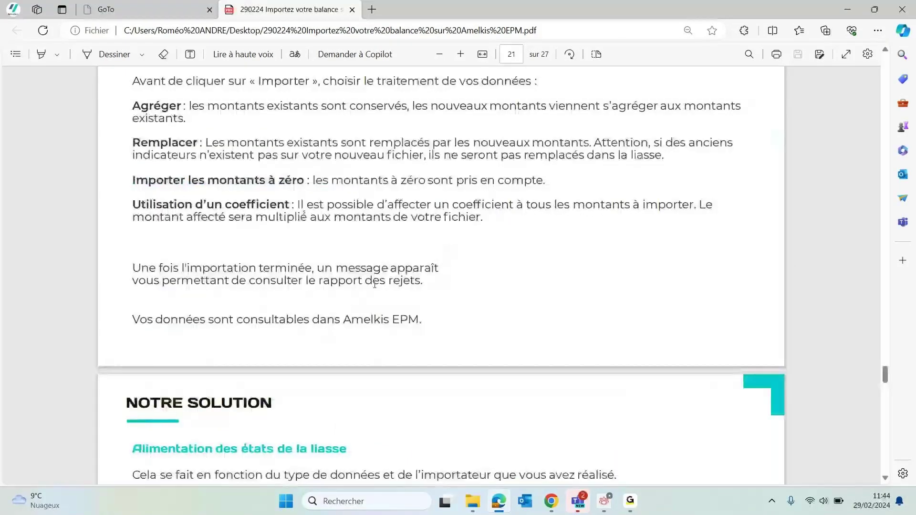
scroll(376, 289, down, 7)
scroll(376, 288, down, 6)
scroll(376, 288, up, 2)
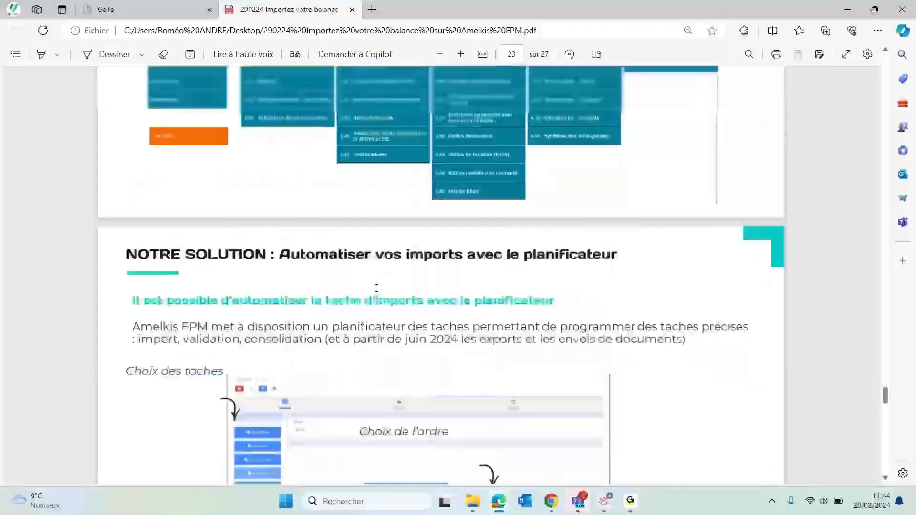
scroll(376, 288, up, 4)
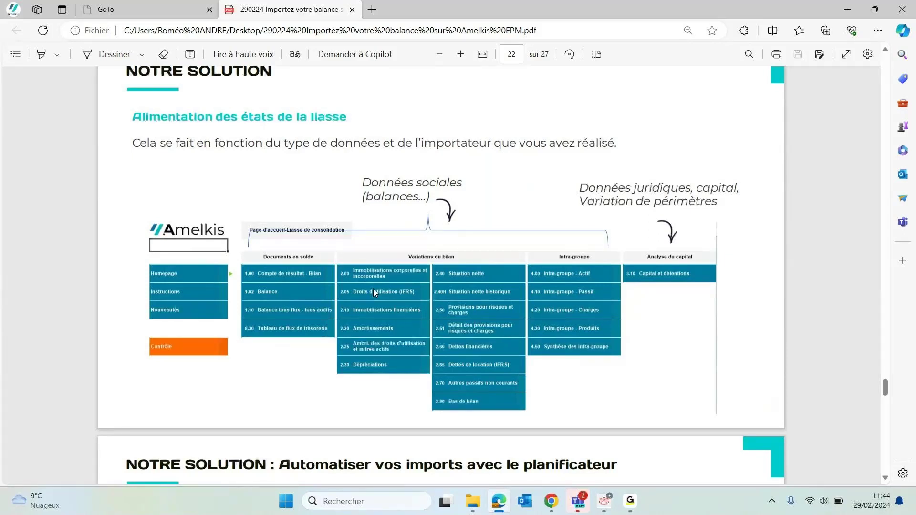
Step: Scroll through page 23 to page 24, the planificateur 'Fréquence' slide on scheduling imports
scroll(418, 279, down, 5)
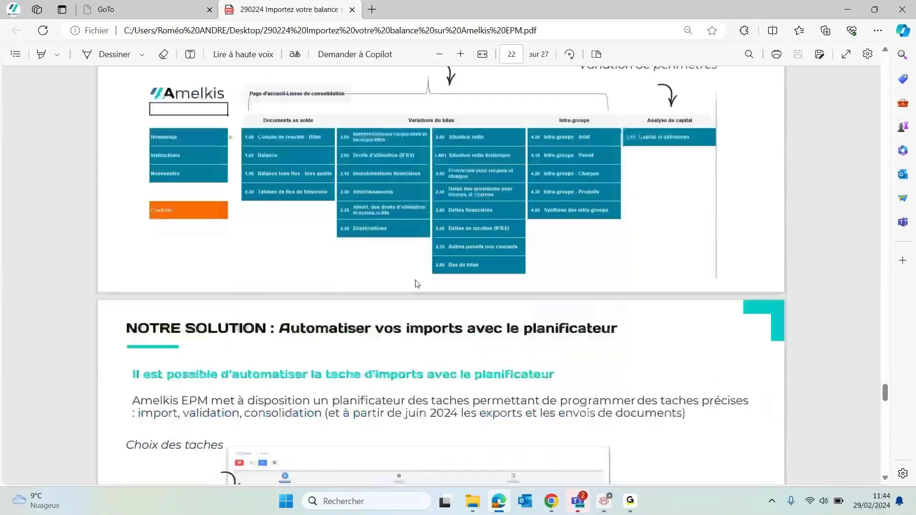
scroll(417, 284, down, 3)
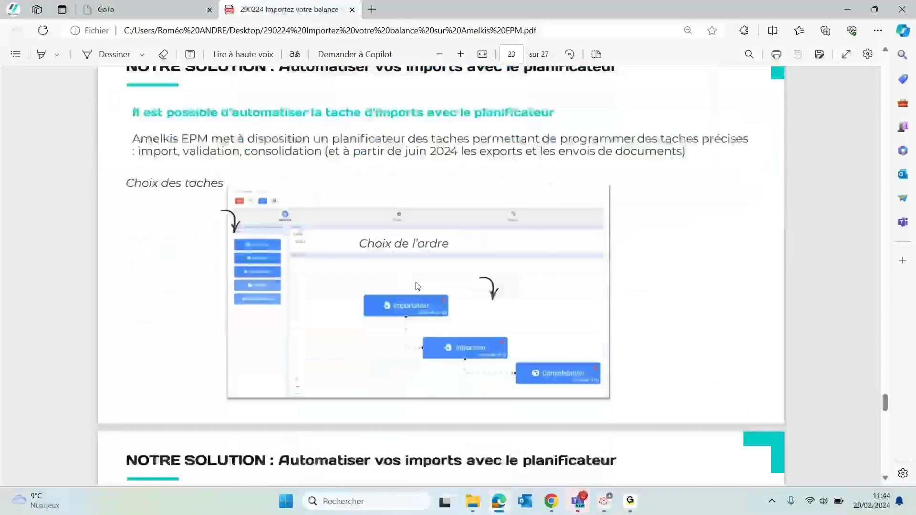
scroll(418, 286, up, 1)
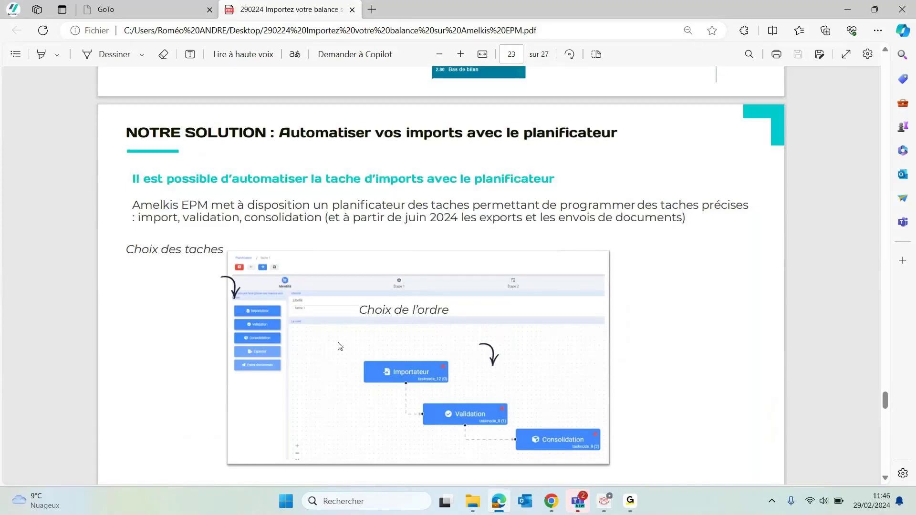
scroll(459, 380, down, 6)
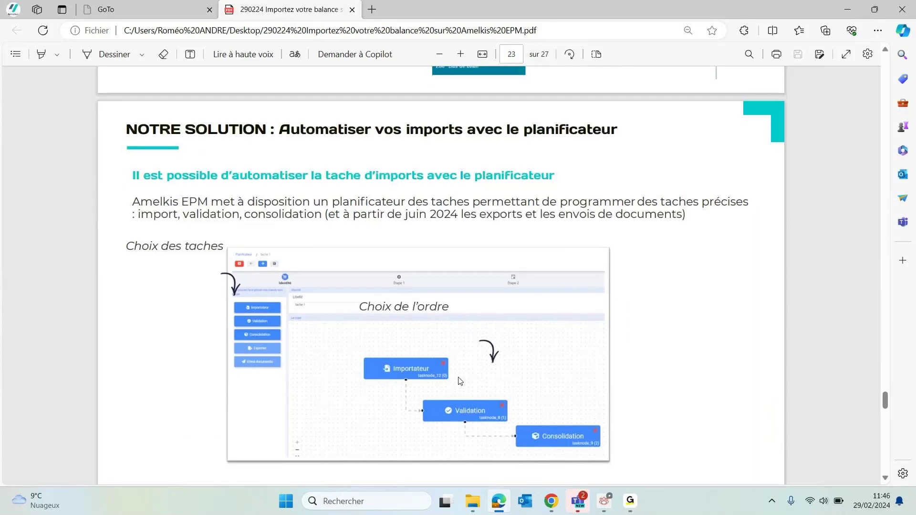
scroll(461, 384, down, 2)
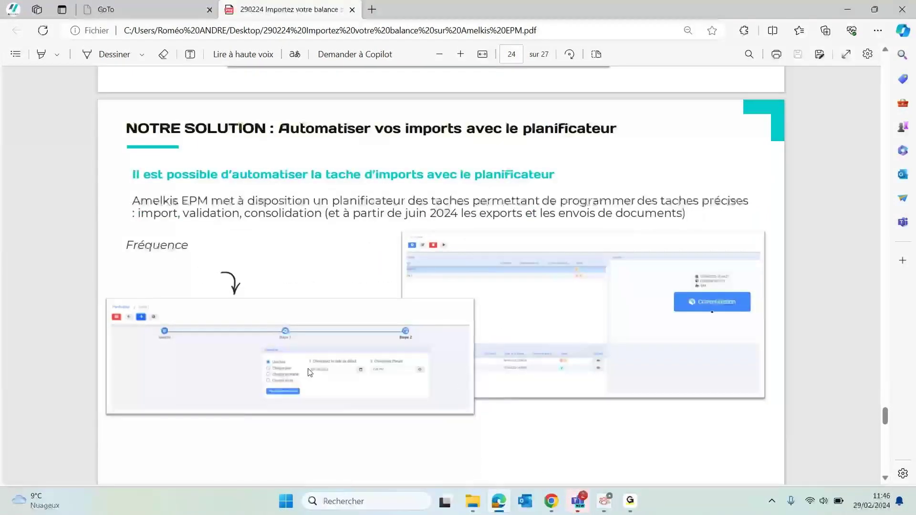
scroll(309, 370, down, 4)
scroll(452, 365, up, 4)
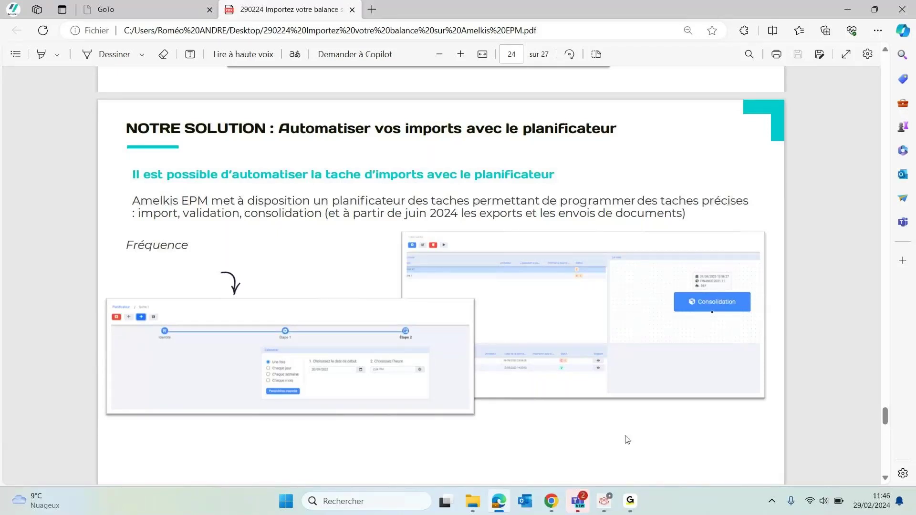
Step: Log in to Amelkis Portal with the saved e-mail, the account password and the client ID
key(alt+Tab)
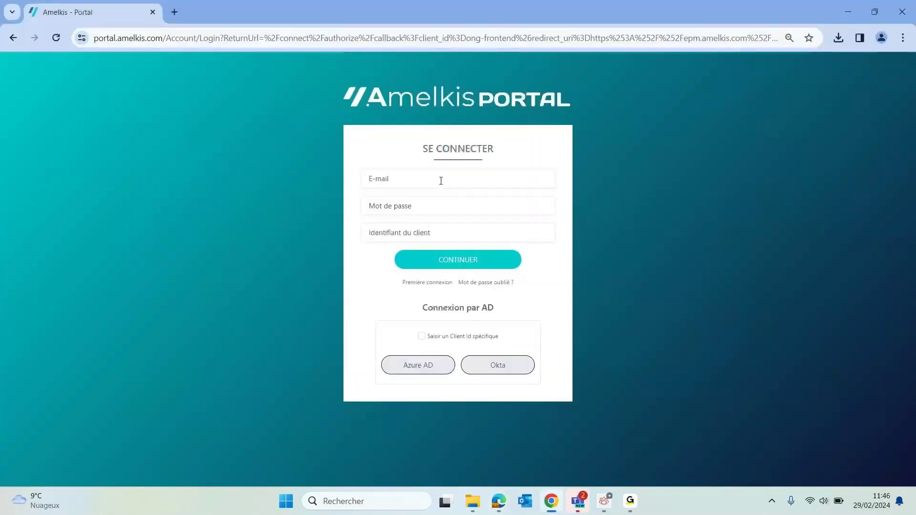
click(441, 181)
click(412, 204)
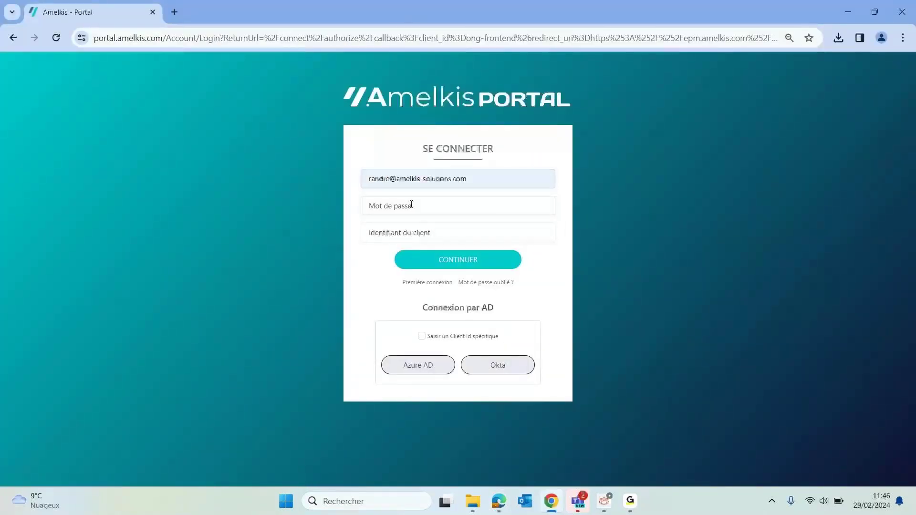
click(411, 205)
text(••••••)
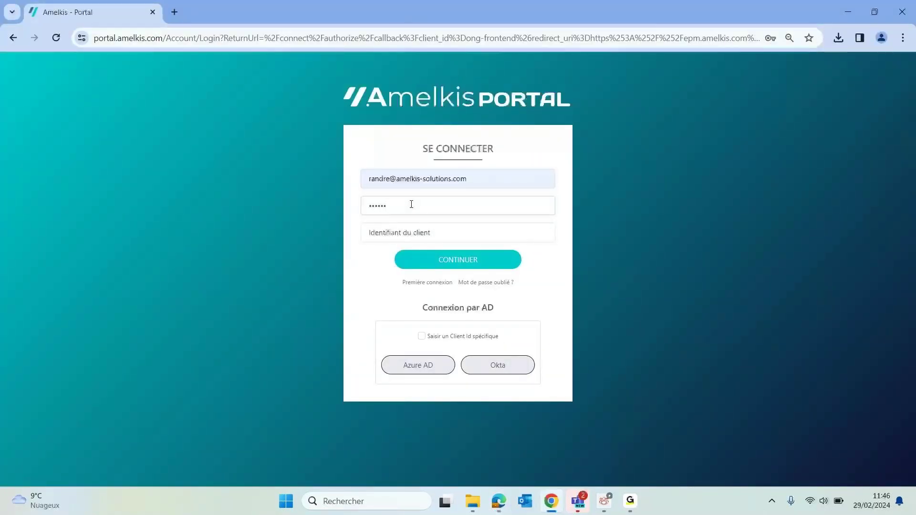
text(••)
key(Tab)
text(EPM112_)
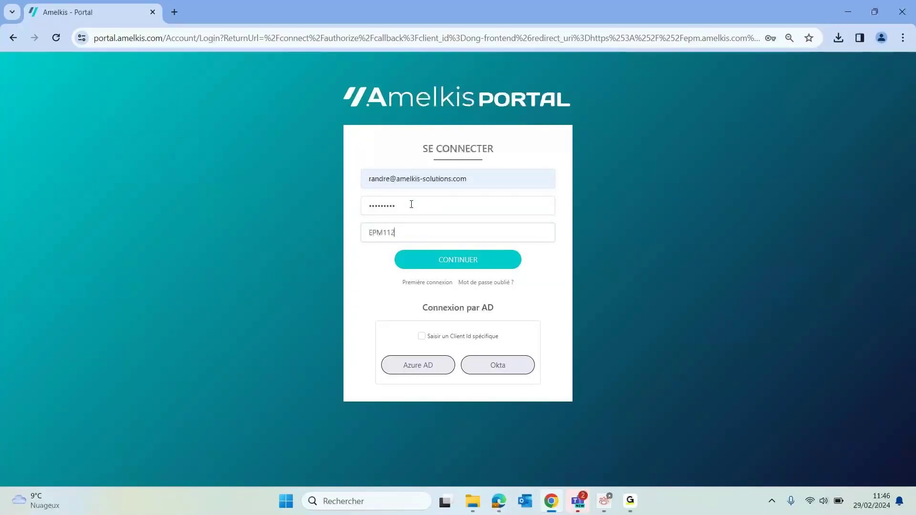
text(RA)
key(Return)
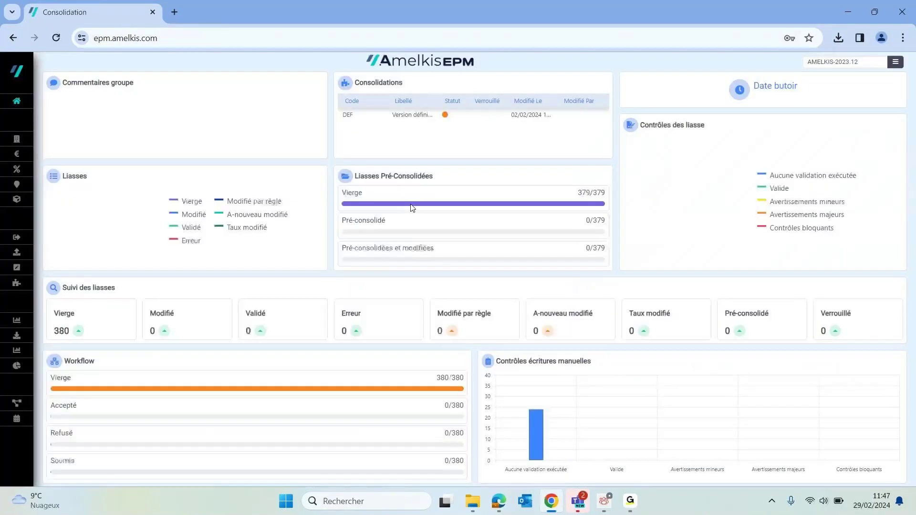
Step: Go from the Suivi des liasses page to the Importateur page listing the six import templates
mouse_move(1, 189)
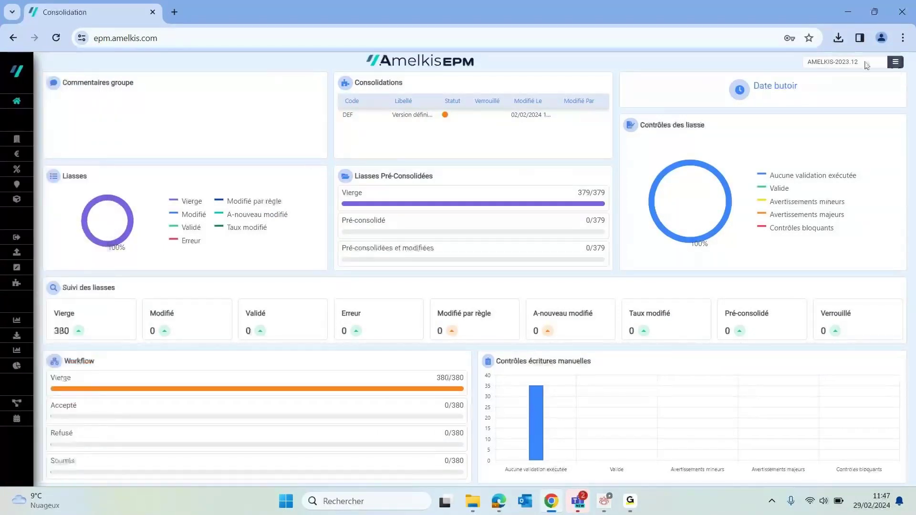
mouse_move(24, 248)
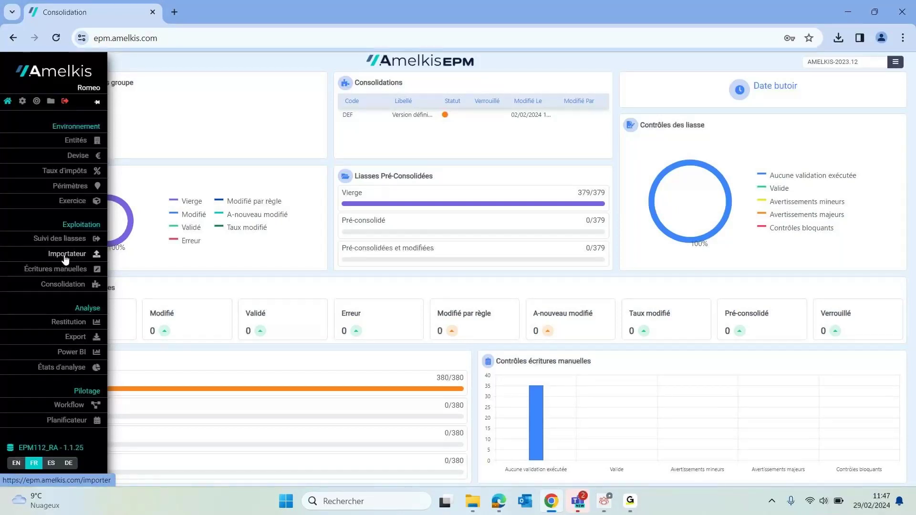
click(67, 239)
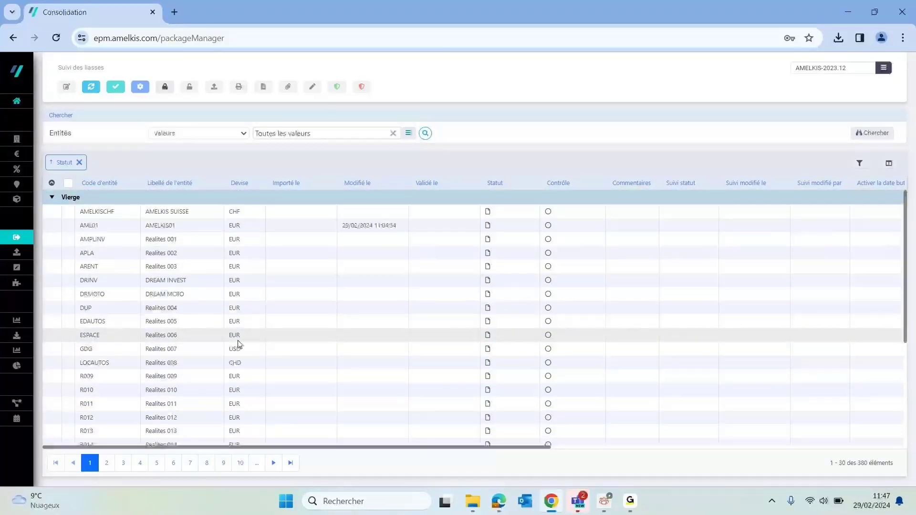
click(36, 254)
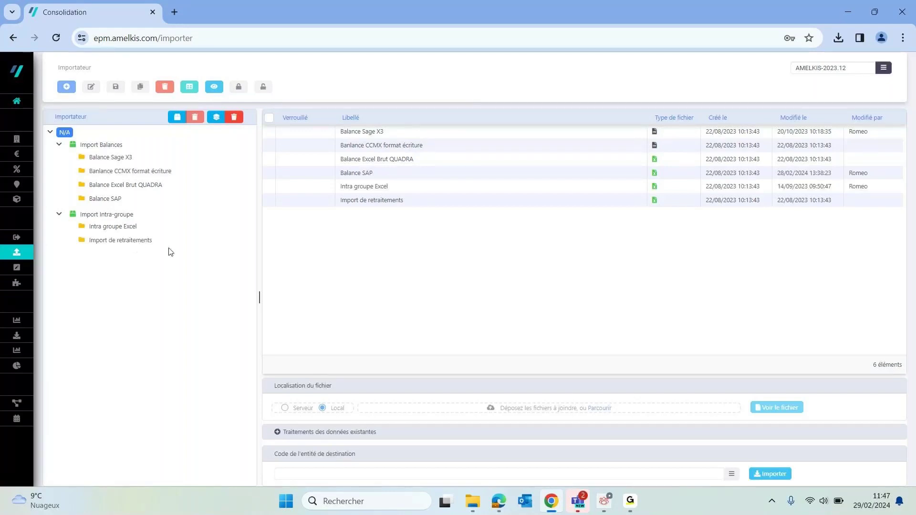
Step: Open BAL DUPONT 31 12 2010 (SAGE100) in Excel, enable editing, inspect the CAPITAL row, then close it
click(475, 500)
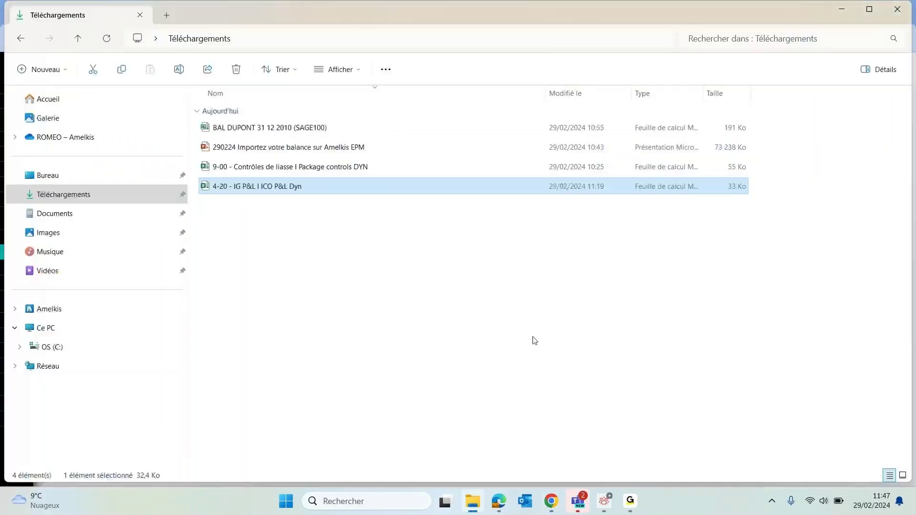
click(315, 134)
double_click(311, 137)
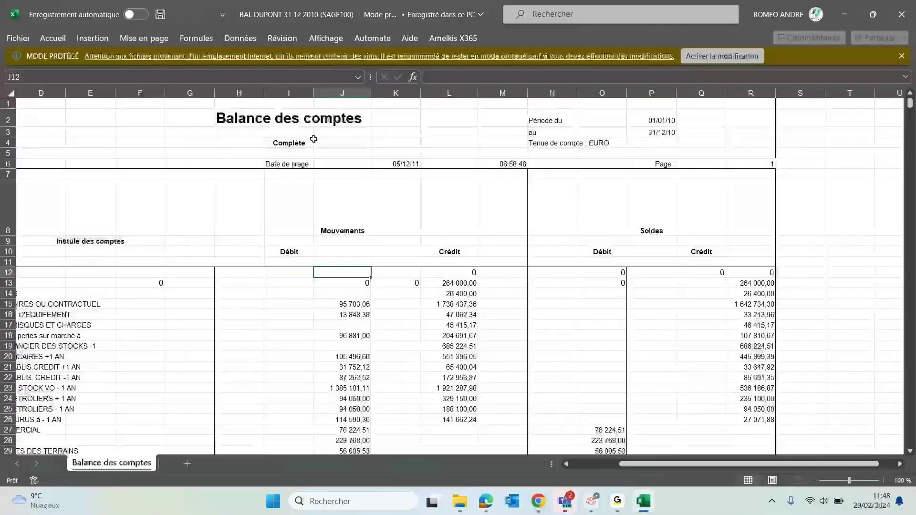
click(699, 56)
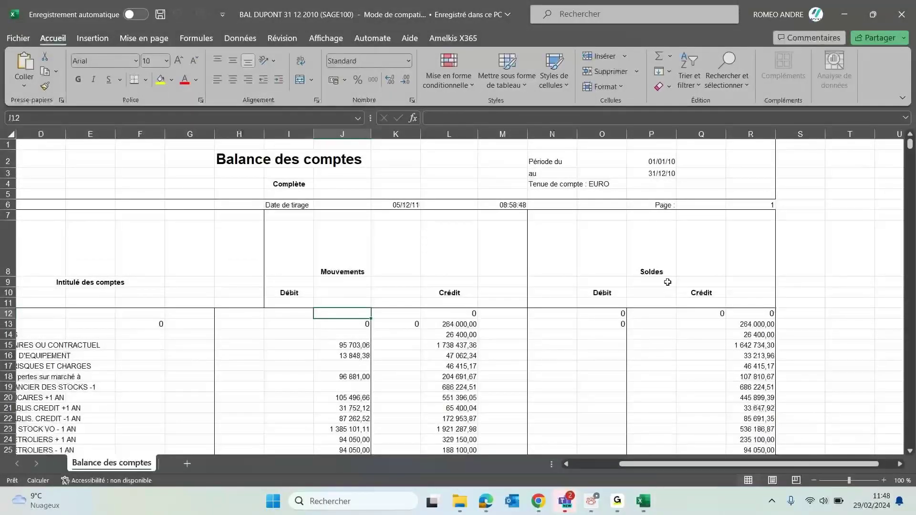
drag(553, 324, 2, 324)
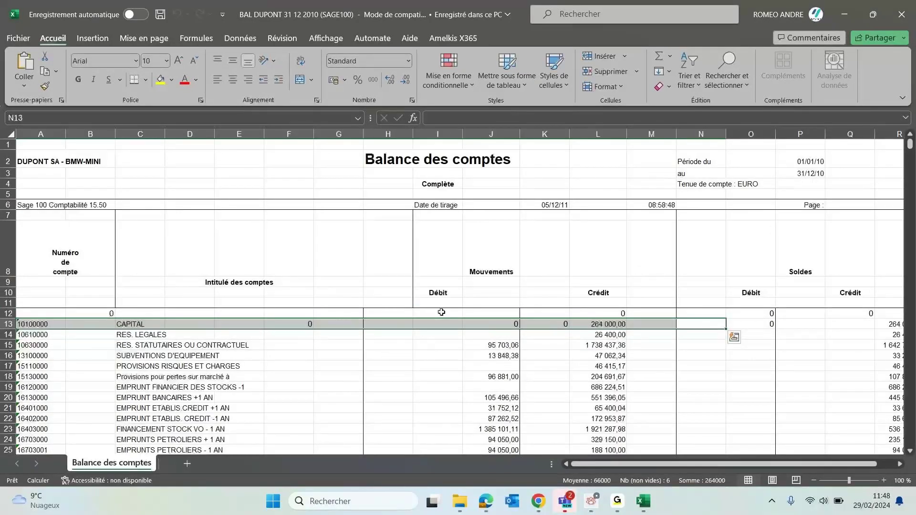
click(571, 303)
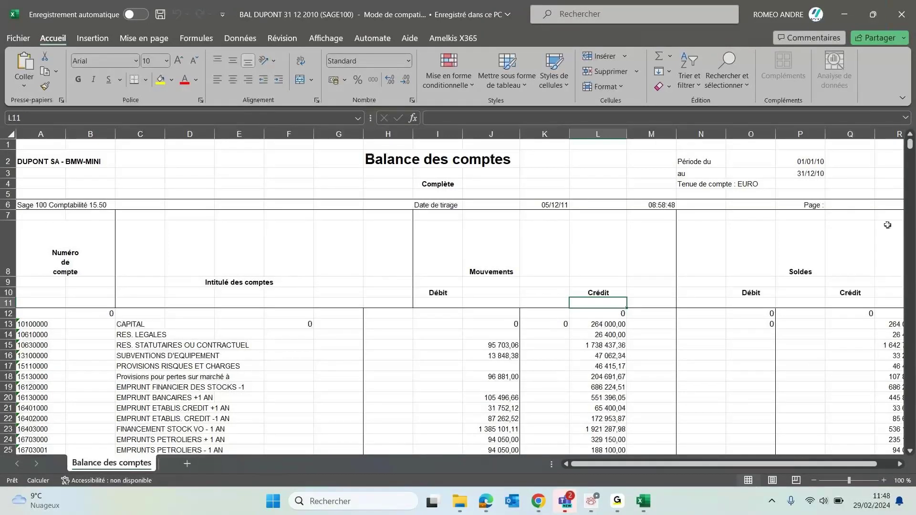
click(908, 12)
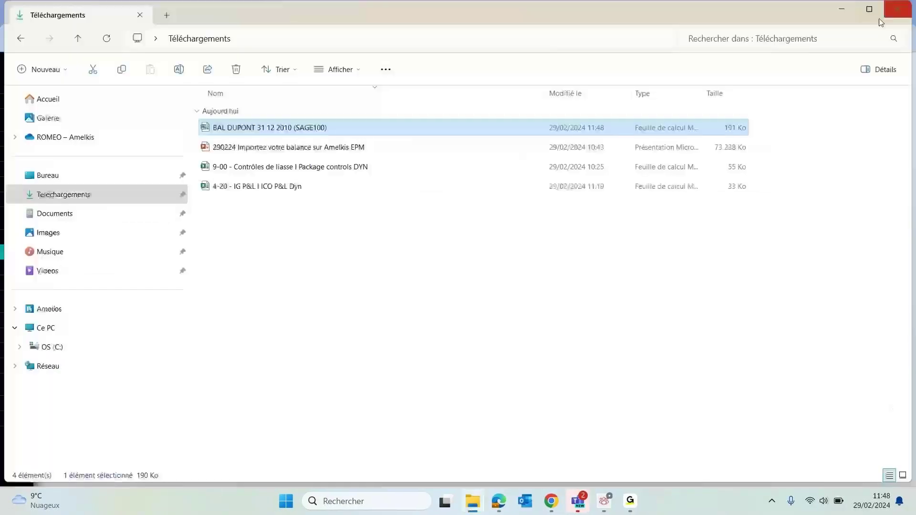
Step: Add a new Import Balances importer labelled 'Balance SAGE 100' and advance to Étape 1
click(909, 12)
click(91, 145)
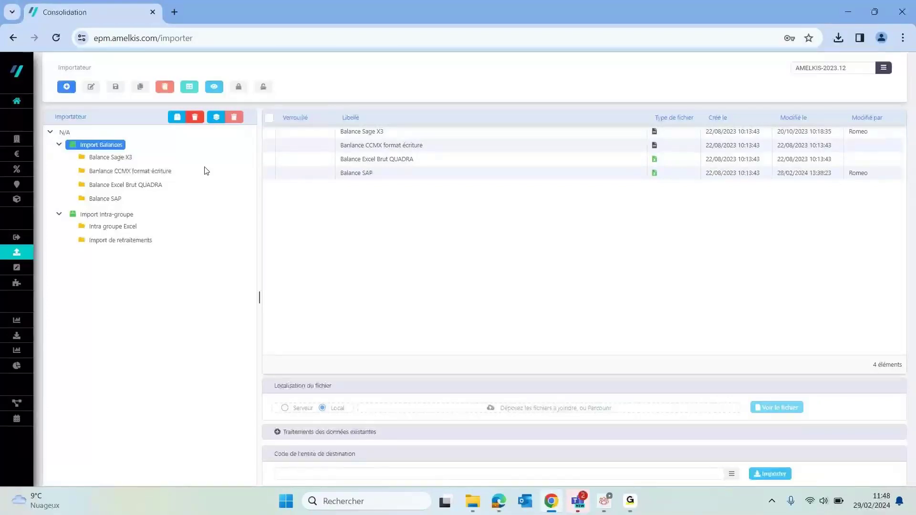
mouse_move(39, 111)
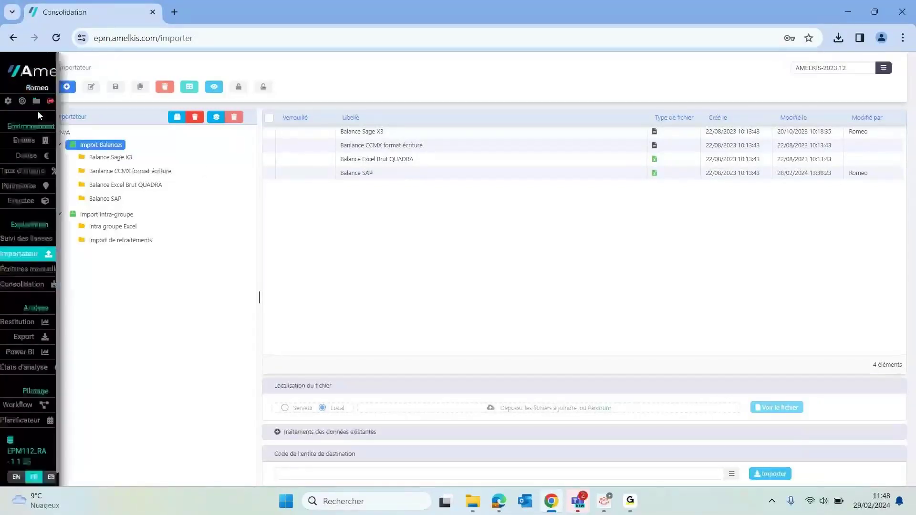
click(68, 87)
click(138, 186)
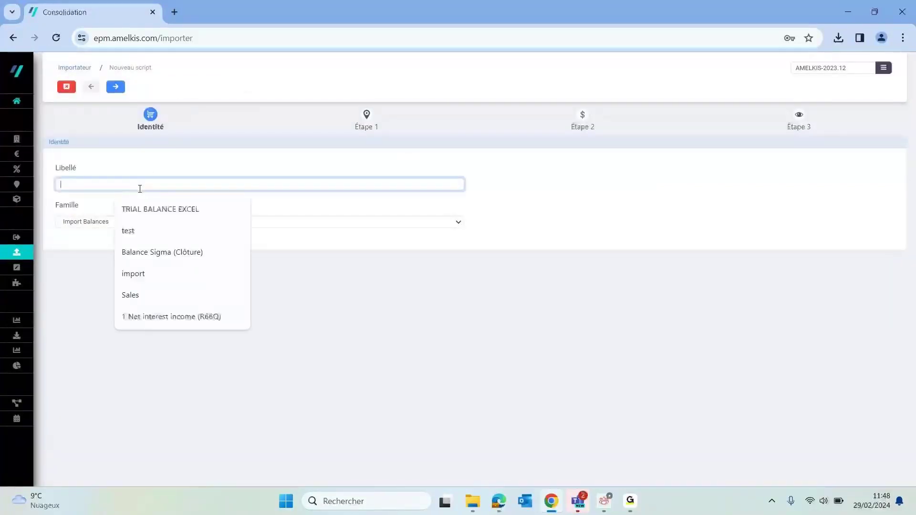
text(B)
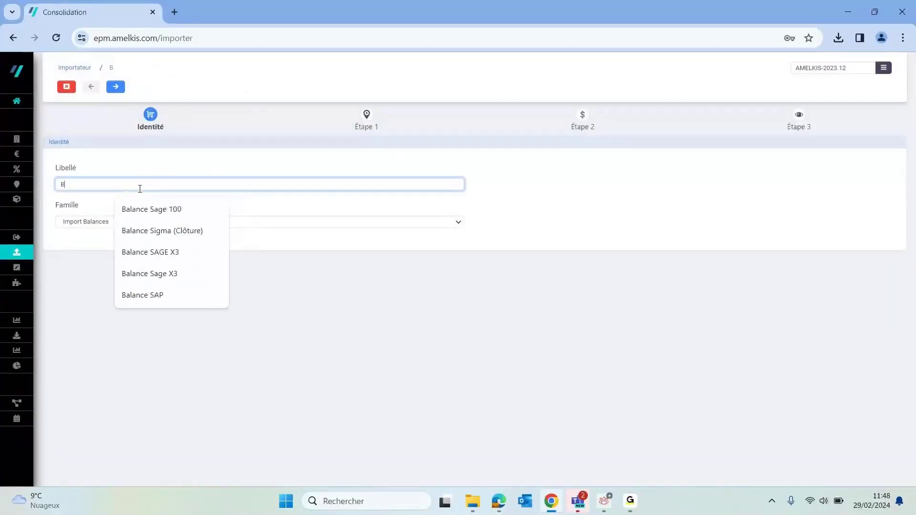
text(alance SAGE 100)
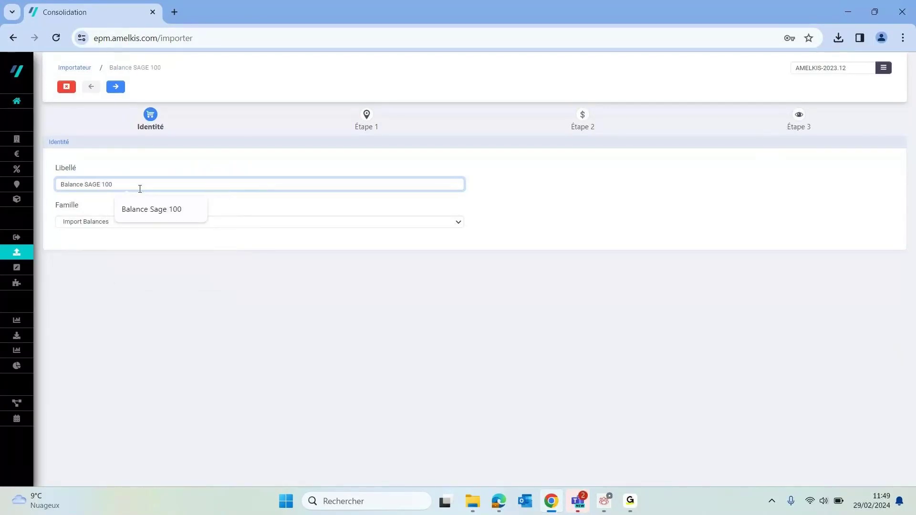
click(118, 92)
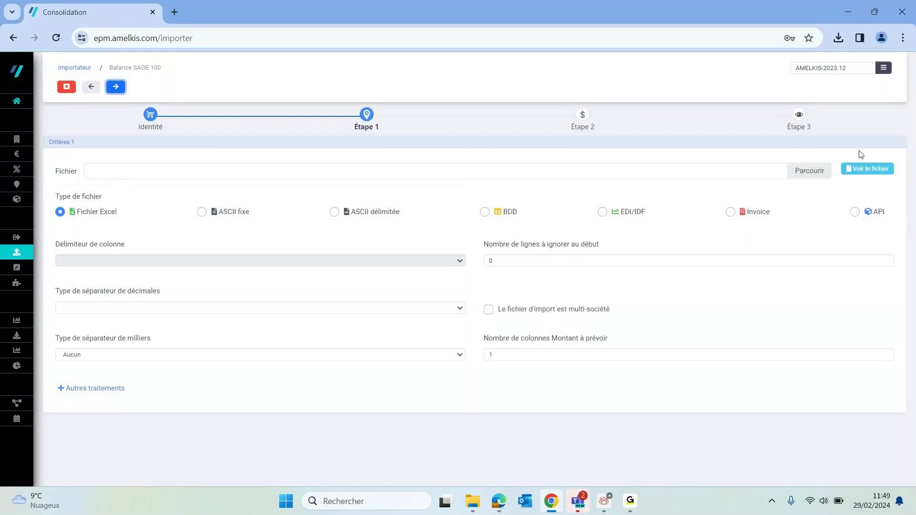
Step: Upload the local file BAL DUPONT 31 12 2010 (SAGE100).xls into the importer's Fichier field
click(810, 170)
click(365, 257)
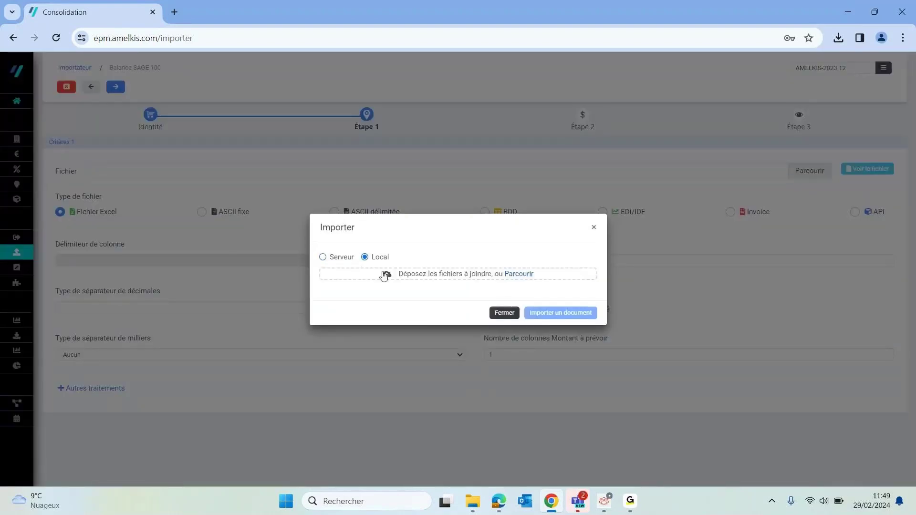
click(520, 275)
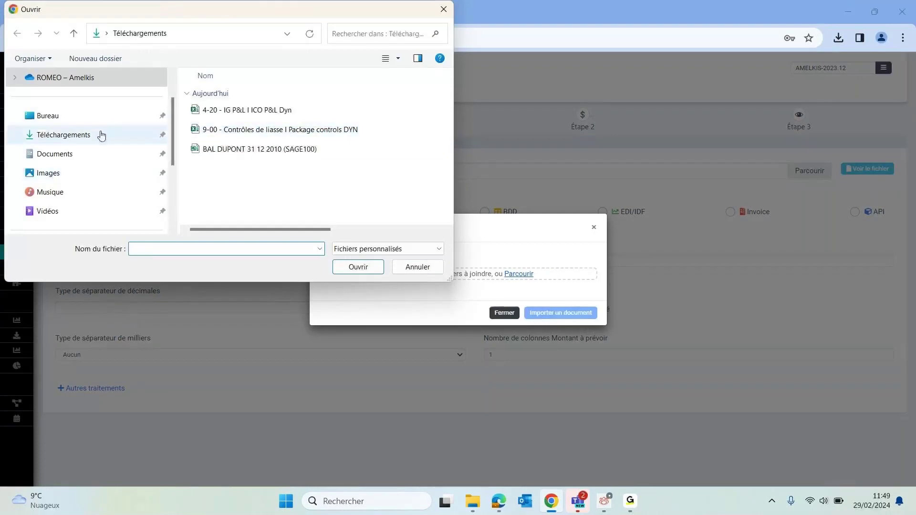
double_click(262, 149)
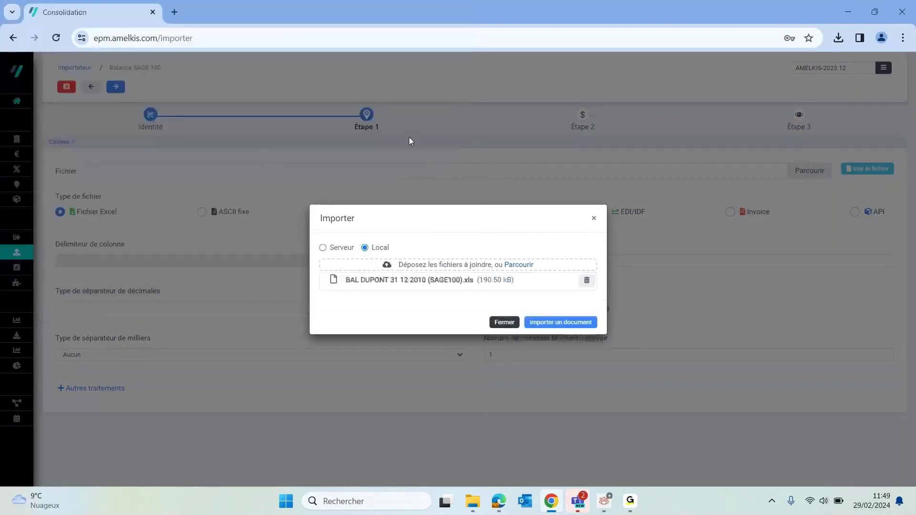
click(590, 324)
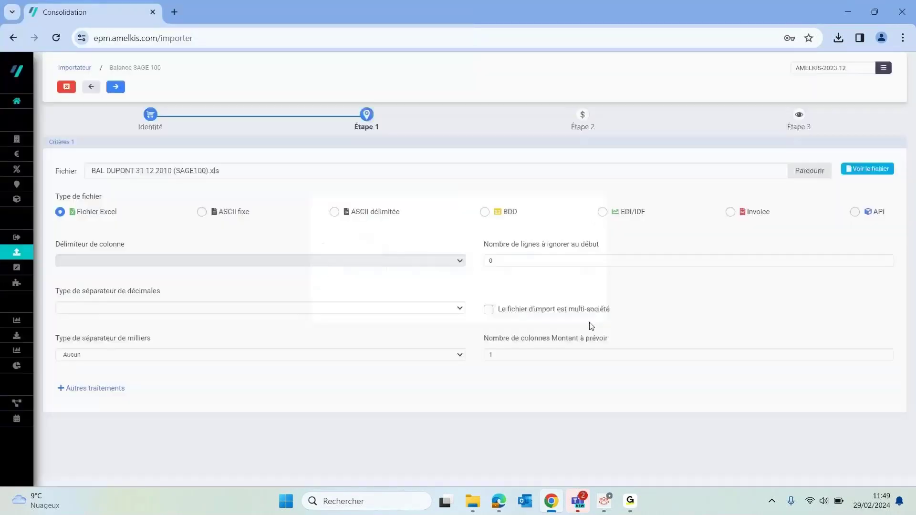
click(867, 175)
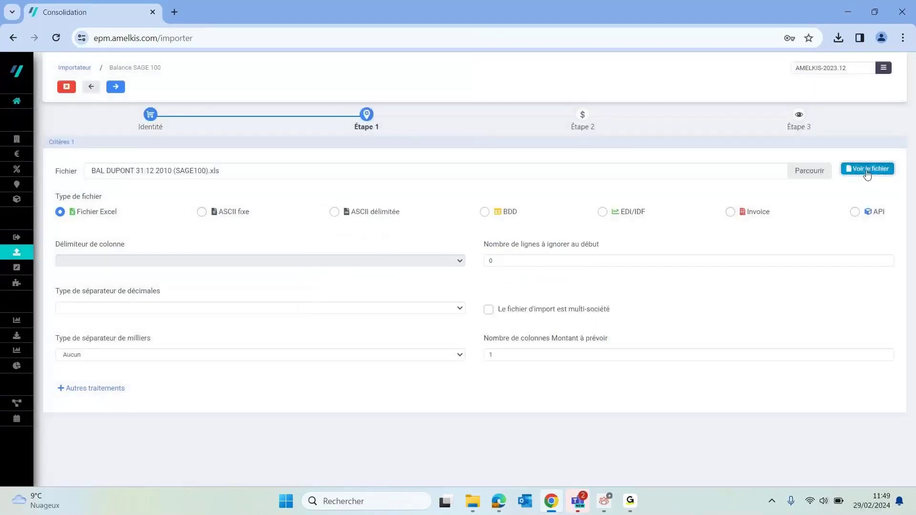
scroll(751, 209, down, 1)
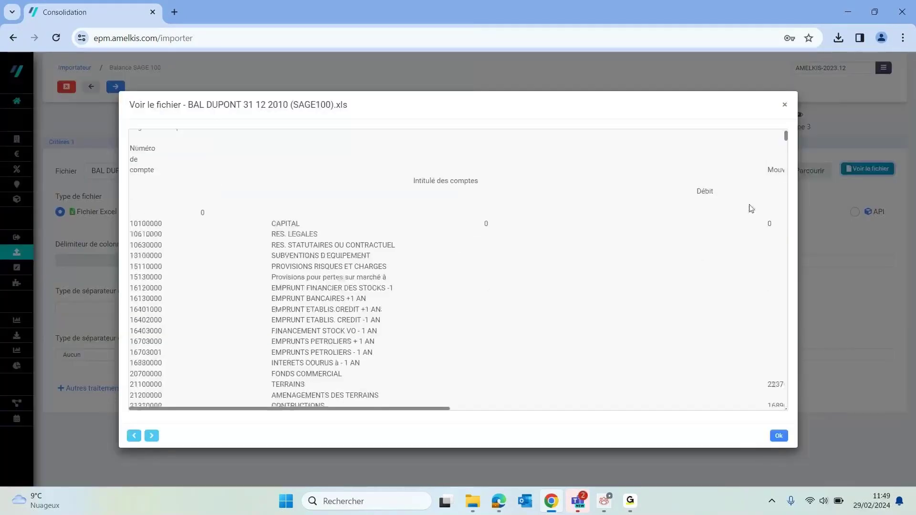
scroll(750, 208, down, 2)
scroll(686, 282, up, 1)
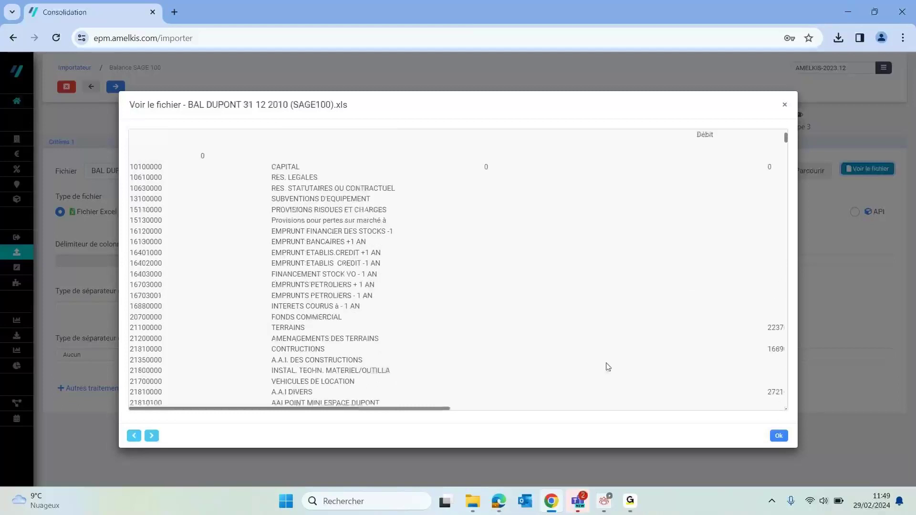
scroll(775, 237, up, 2)
click(785, 105)
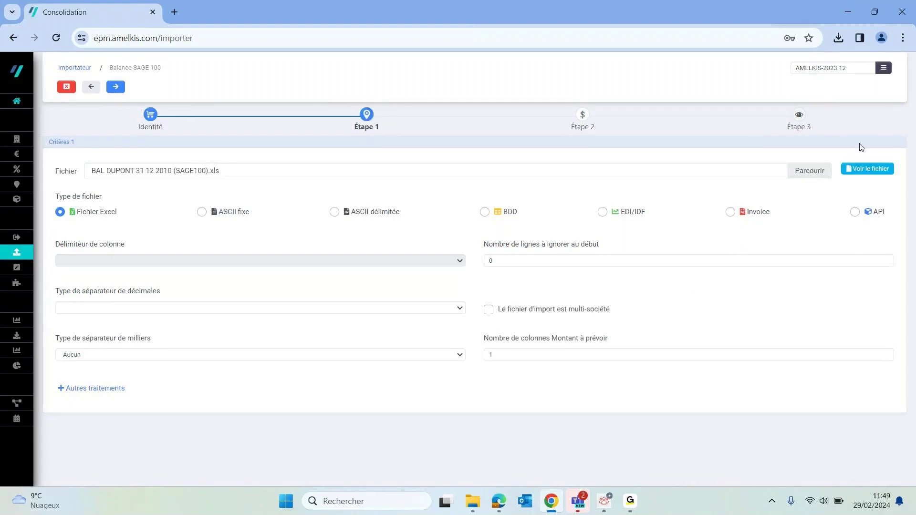
click(859, 171)
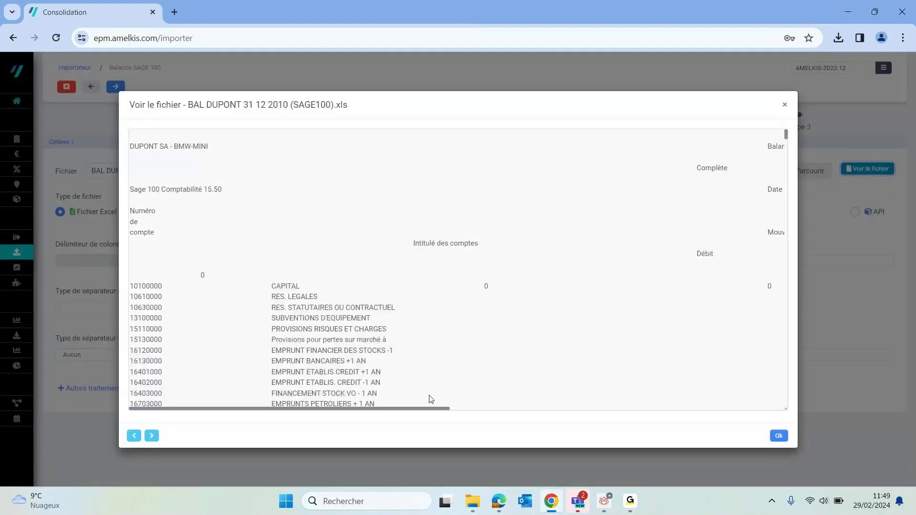
drag(436, 409, 640, 414)
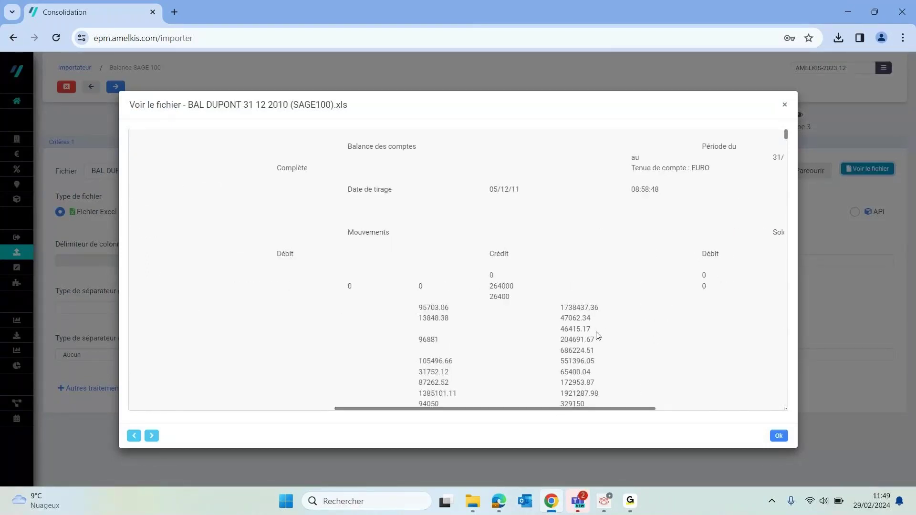
click(786, 107)
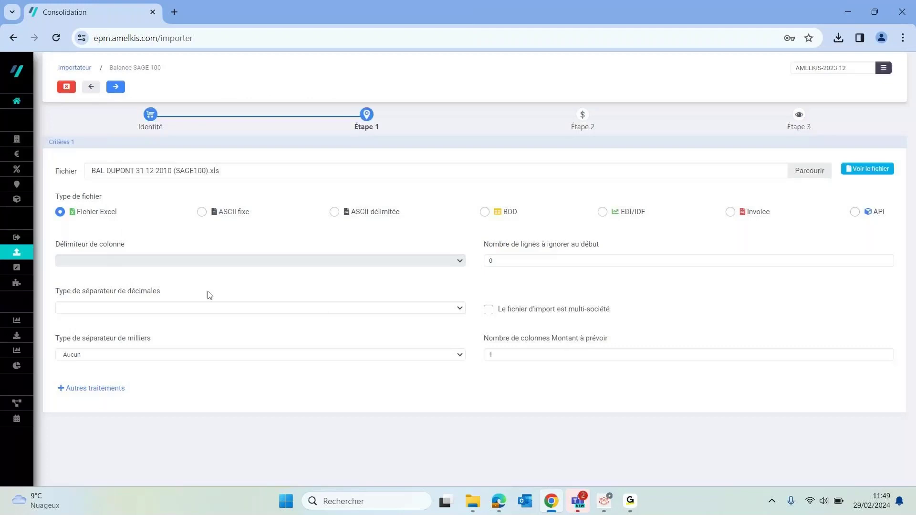
Step: Set the decimal separator to comma and the number of lines to skip to 12
click(442, 312)
click(175, 331)
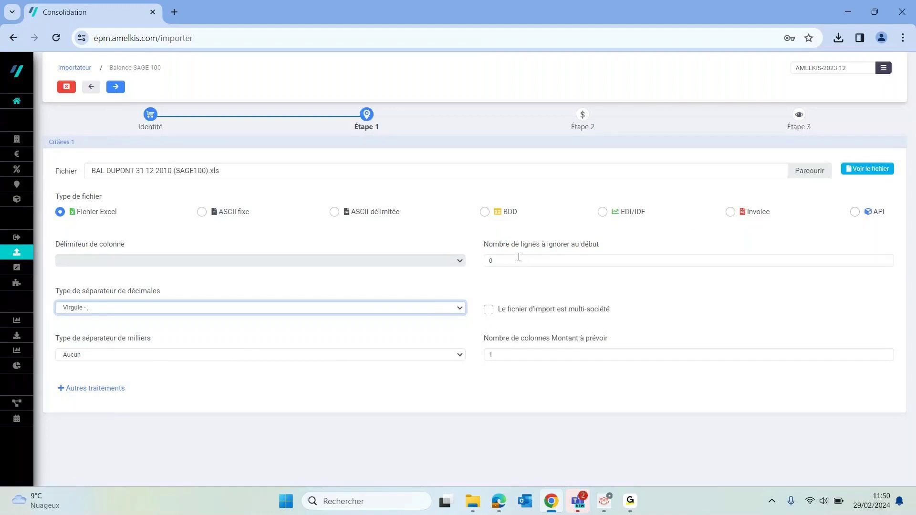
drag(519, 257, 480, 264)
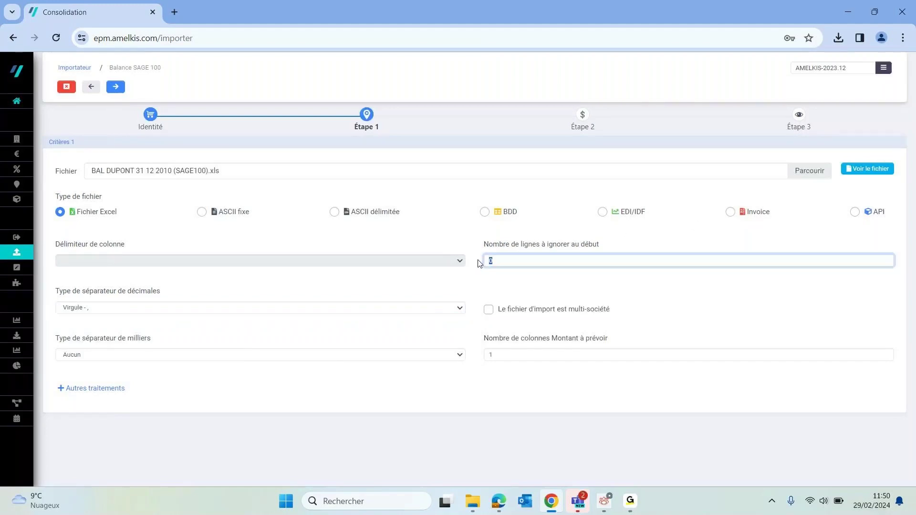
key(Caps_Lock)
text(12)
Step: Preview the balance file to check its header and account rows
click(880, 169)
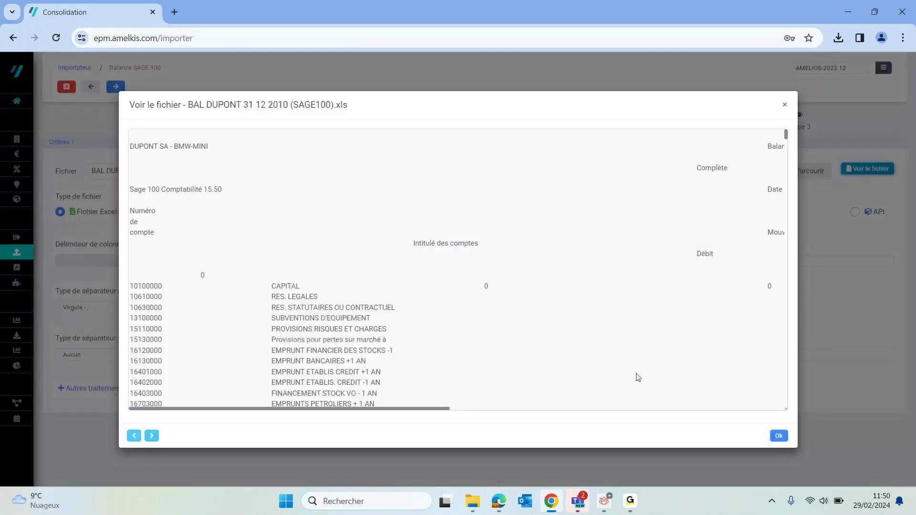
drag(430, 405, 526, 415)
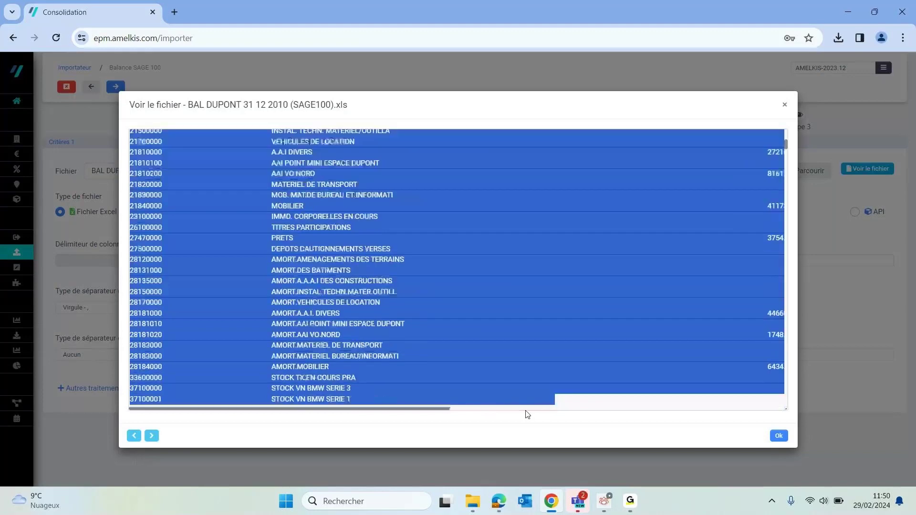
scroll(498, 374, up, 15)
drag(450, 411, 781, 408)
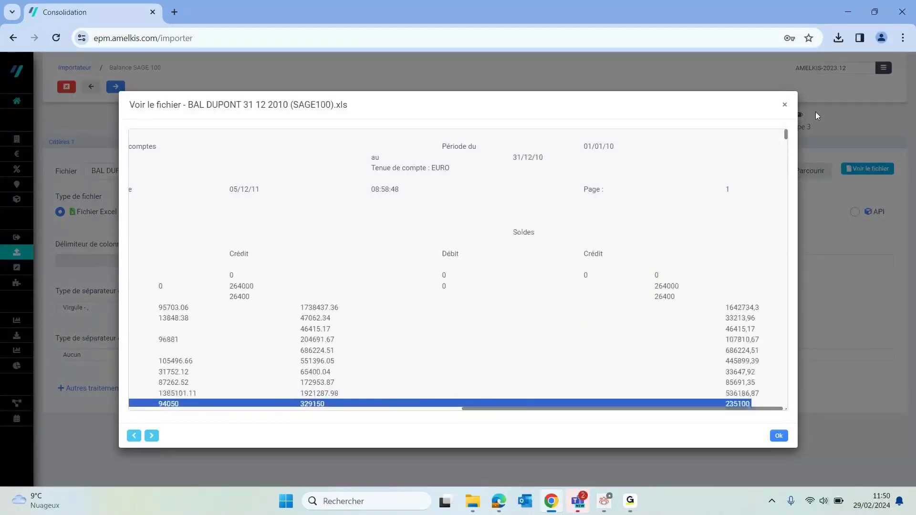
click(784, 104)
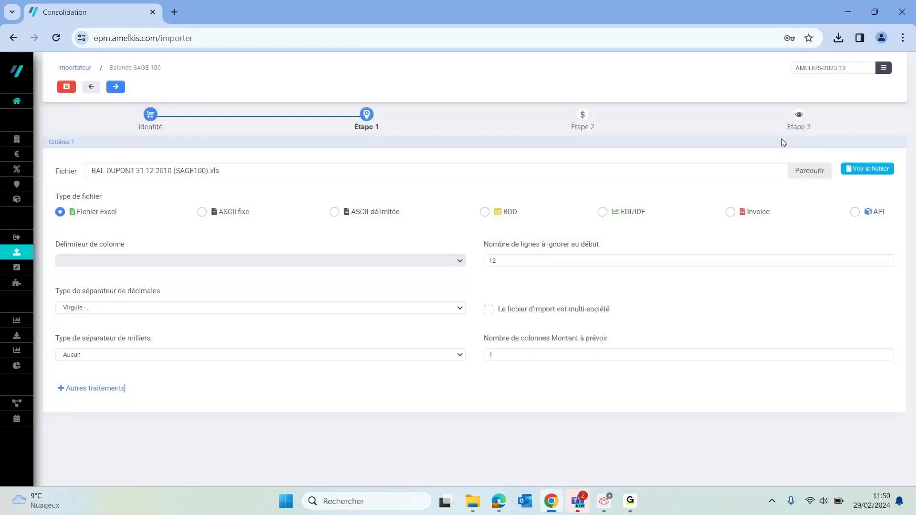
Step: Set 'Nombre de colonnes Montant à prévoir' to 2 and review the Autres traitements options
double_click(498, 356)
text(2)
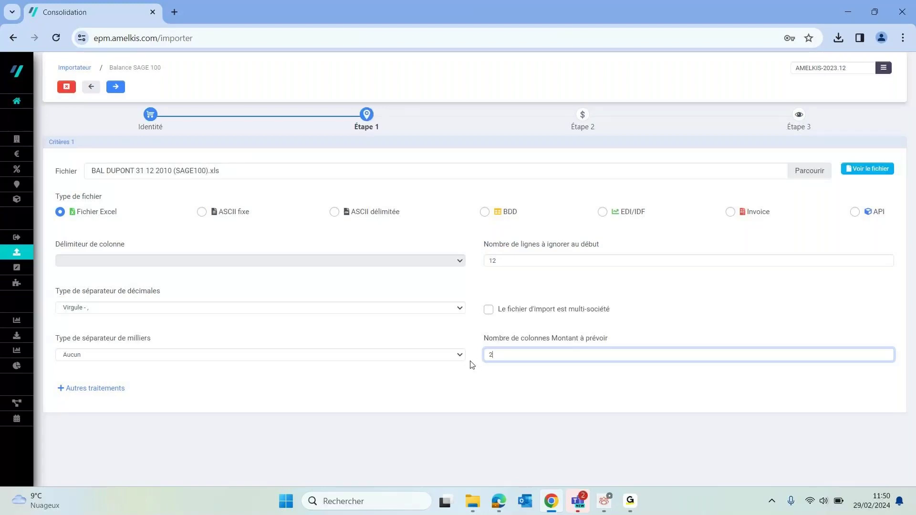
click(66, 389)
scroll(119, 388, down, 4)
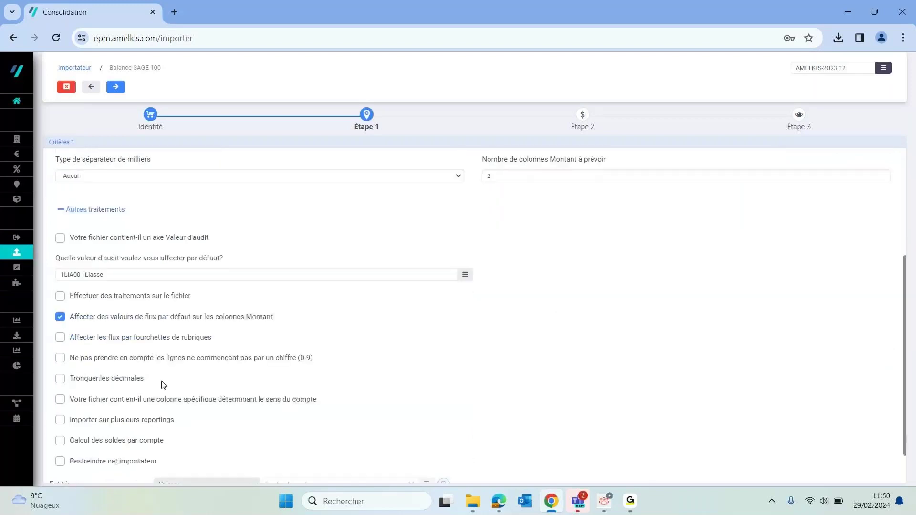
scroll(164, 385, down, 1)
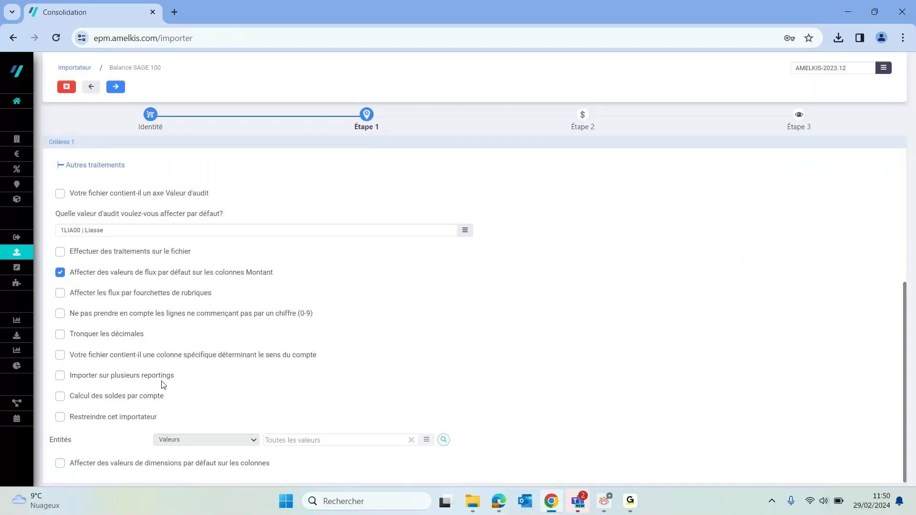
scroll(163, 384, up, 4)
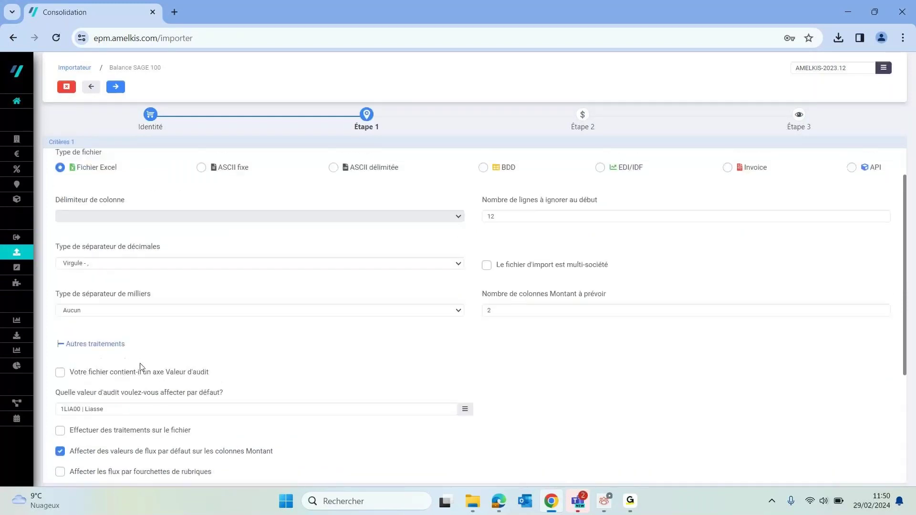
click(63, 345)
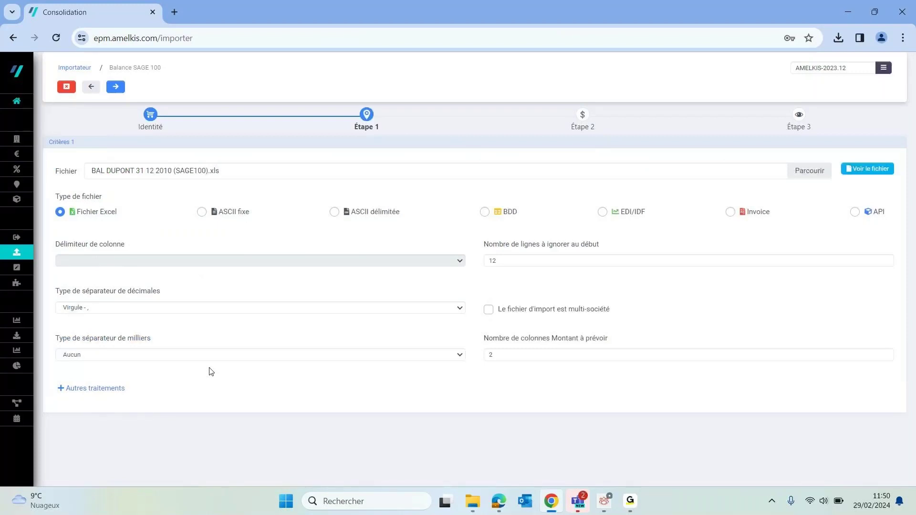
Step: In Étape 2, map Rubriques and Libellé Rubrique to the first two file columns
click(116, 86)
scroll(449, 341, down, 1)
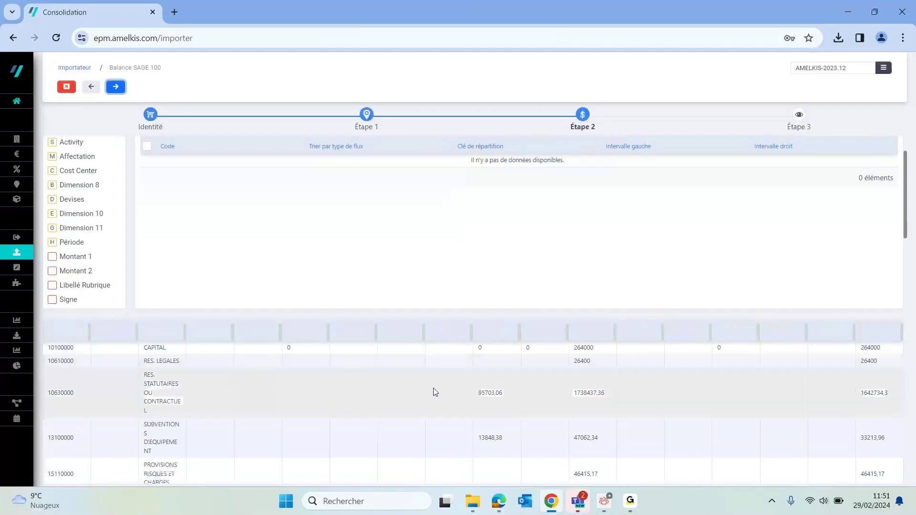
scroll(423, 446, down, 1)
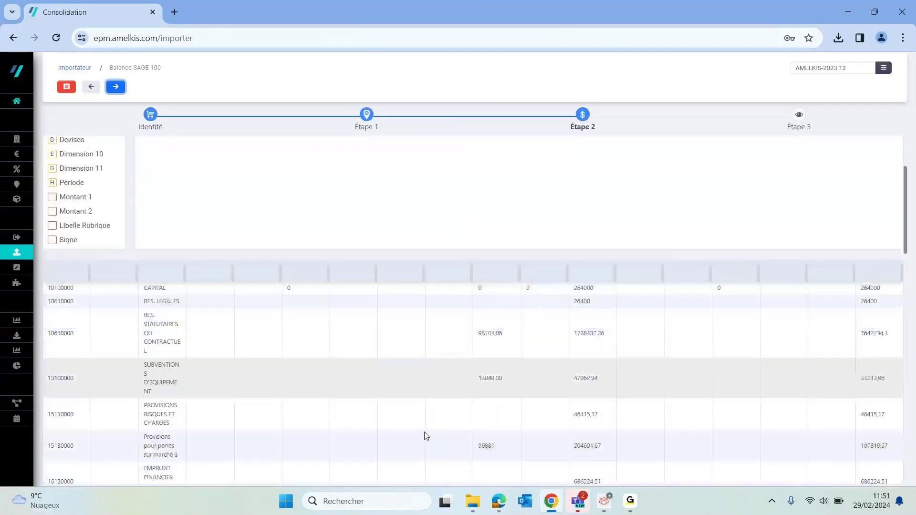
scroll(426, 434, up, 2)
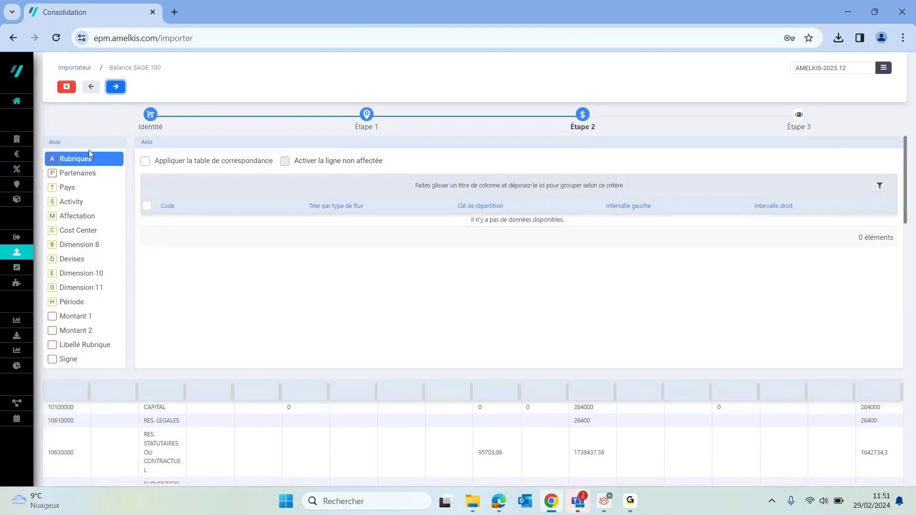
drag(88, 162, 77, 396)
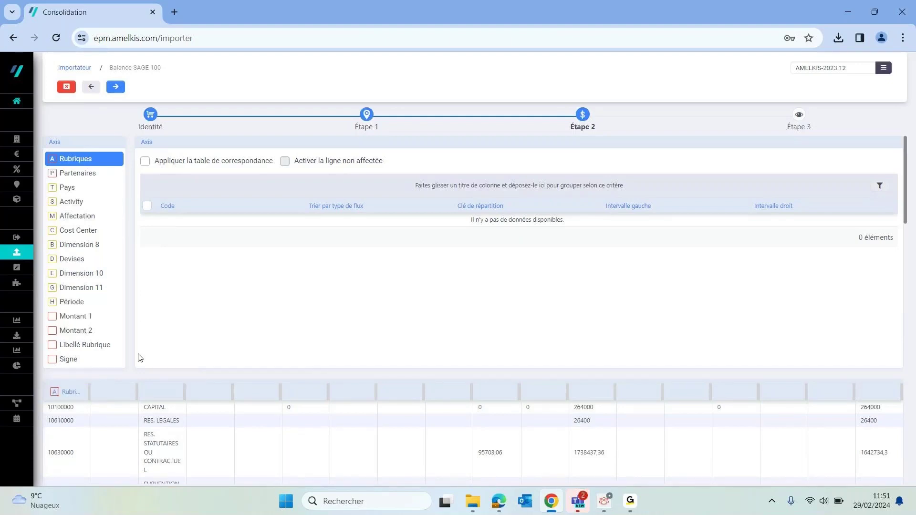
drag(84, 345, 168, 394)
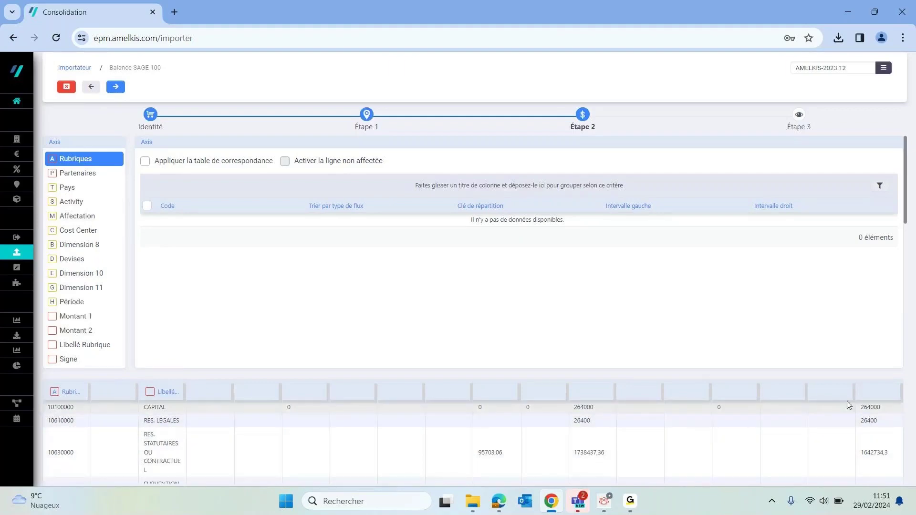
Step: Map Montant 1 and Montant 2 to the amount columns and tick 'Appliquer la table de correspondance'
scroll(847, 401, down, 5)
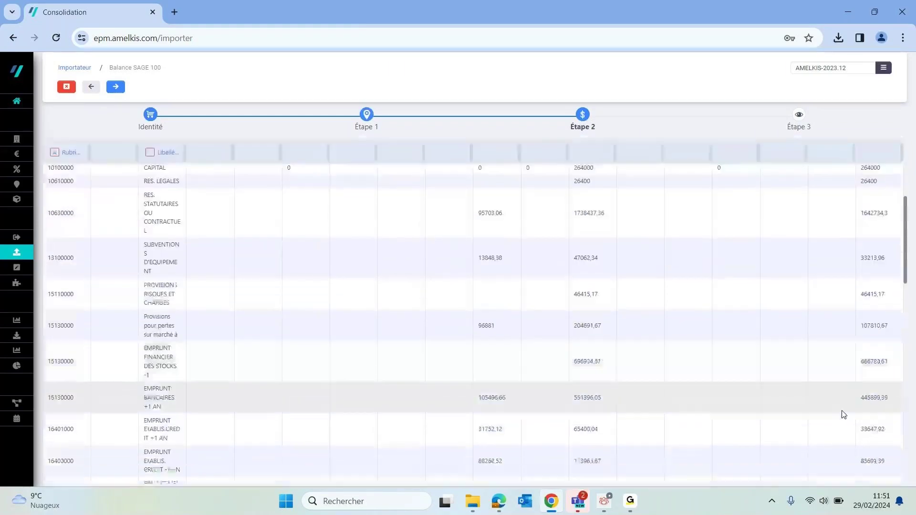
scroll(844, 414, down, 5)
scroll(735, 377, up, 5)
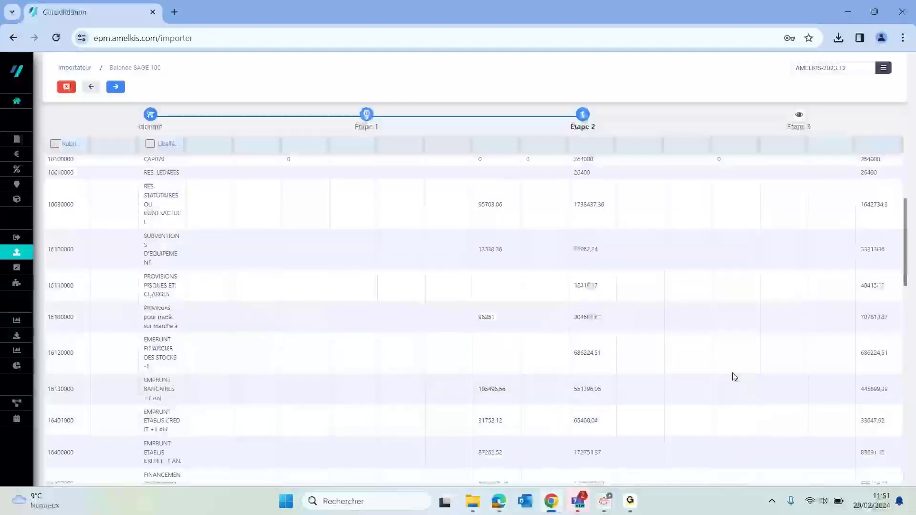
scroll(735, 377, up, 5)
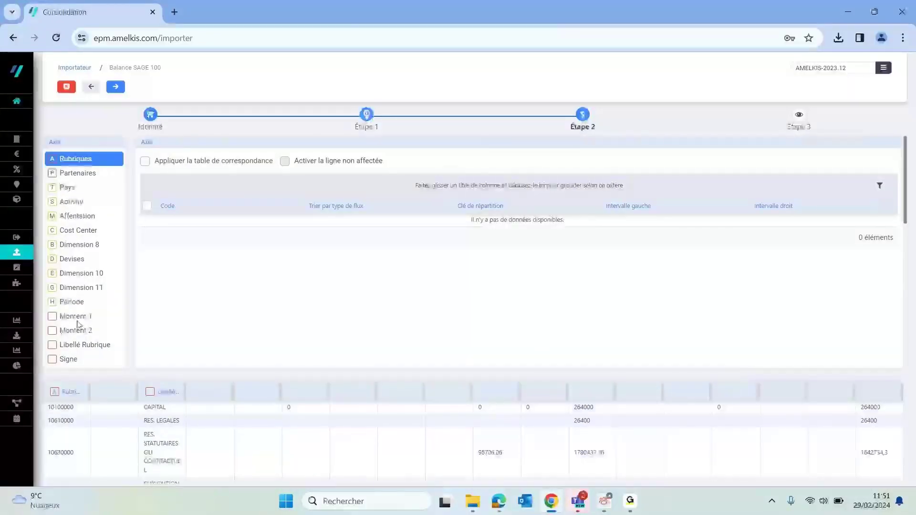
drag(77, 317, 737, 396)
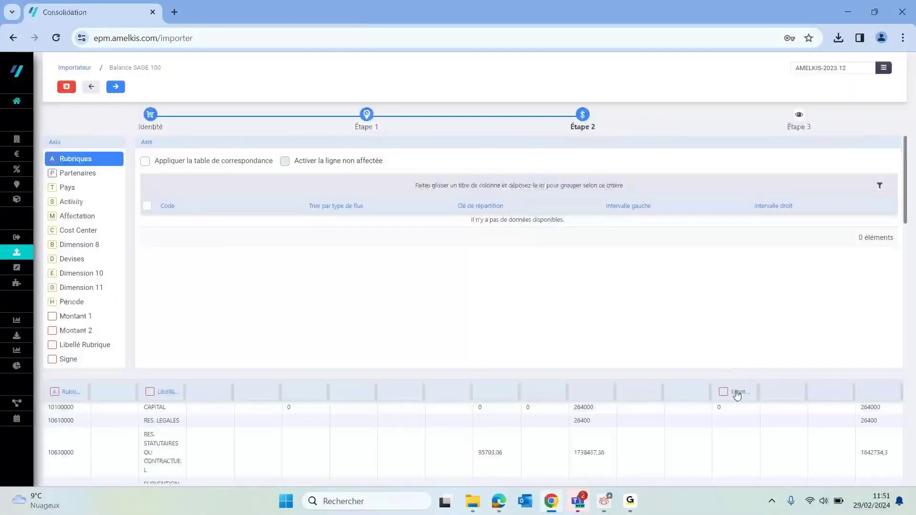
scroll(737, 395, down, 10)
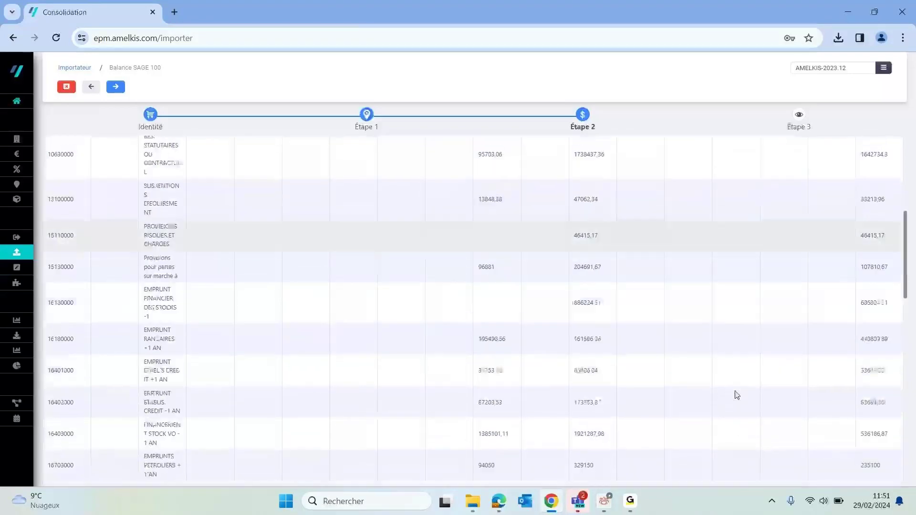
scroll(737, 396, up, 10)
drag(67, 334, 883, 392)
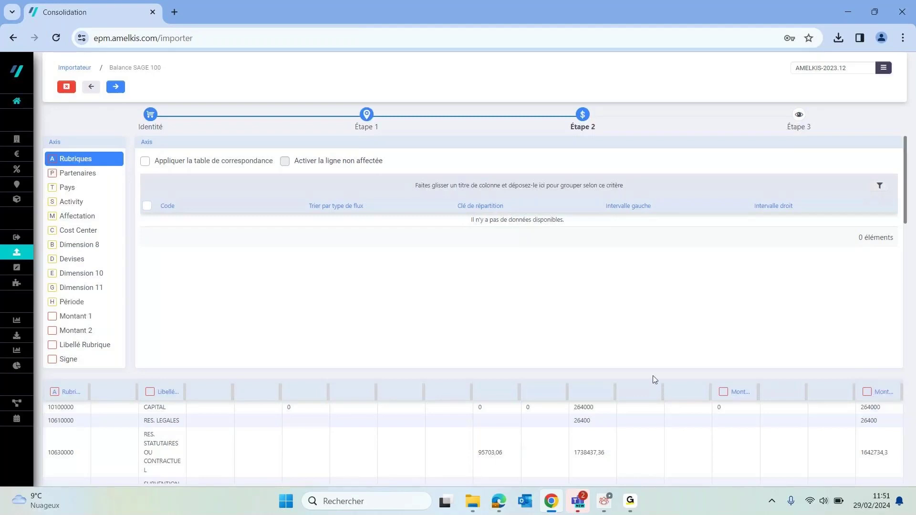
click(145, 163)
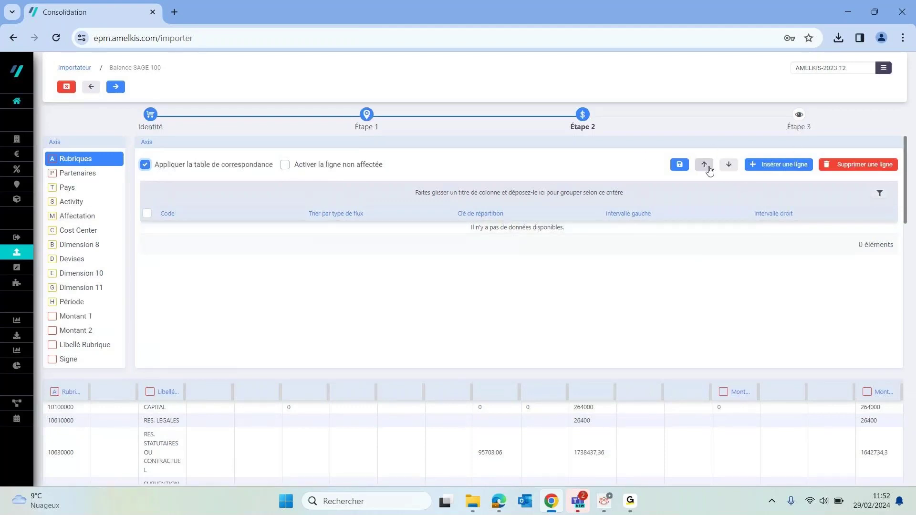
Step: Import Copie de Tables de correspondance_2020.xls from Mes classeurs as the Rubriques table, aggregated with existing data
click(728, 166)
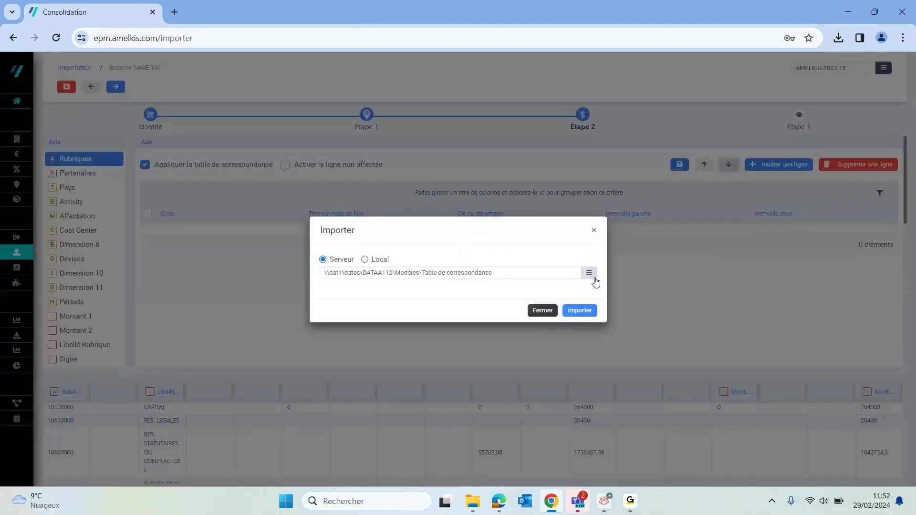
click(589, 271)
click(325, 168)
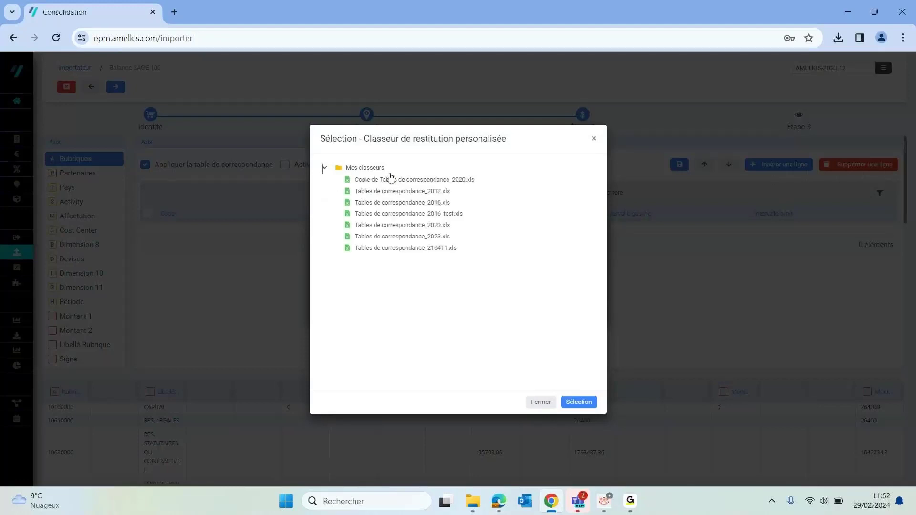
click(449, 183)
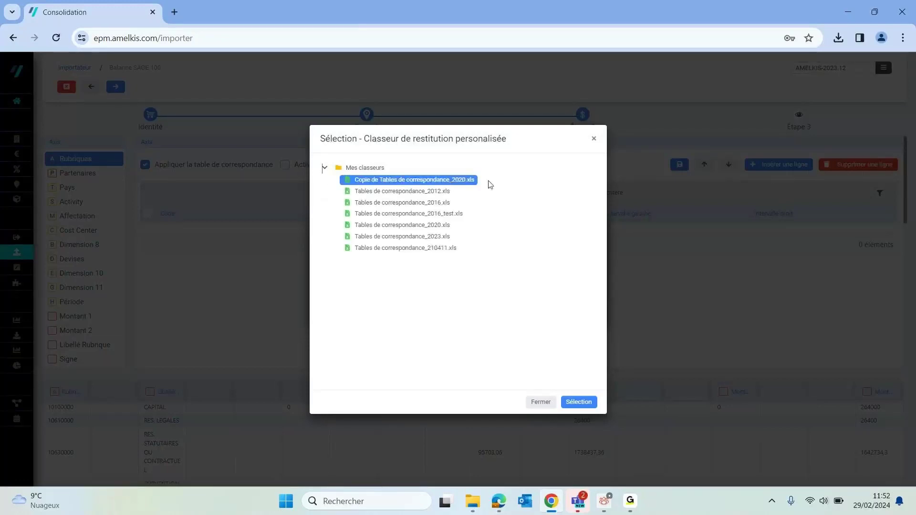
click(579, 402)
click(580, 310)
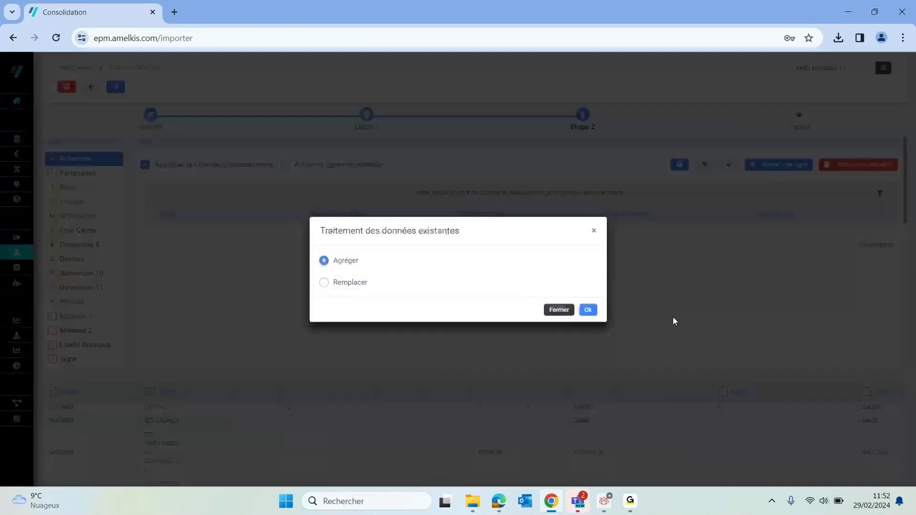
click(588, 310)
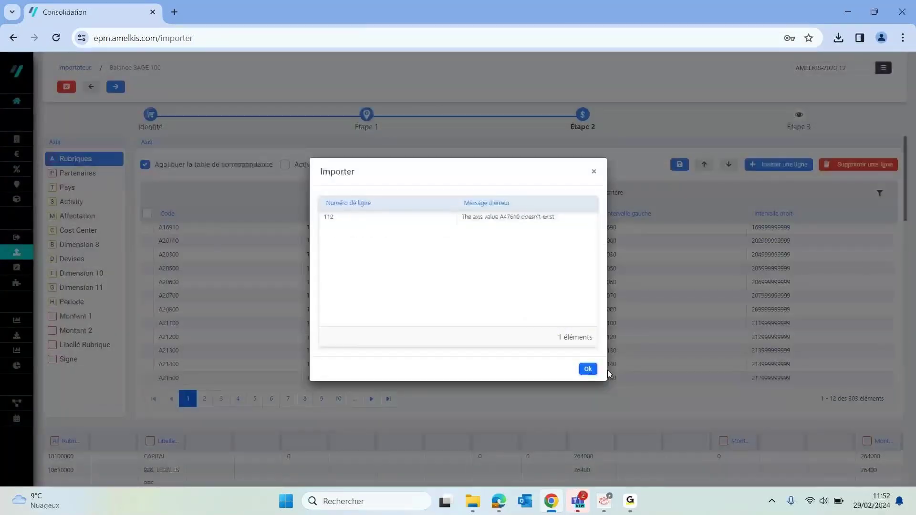
click(588, 369)
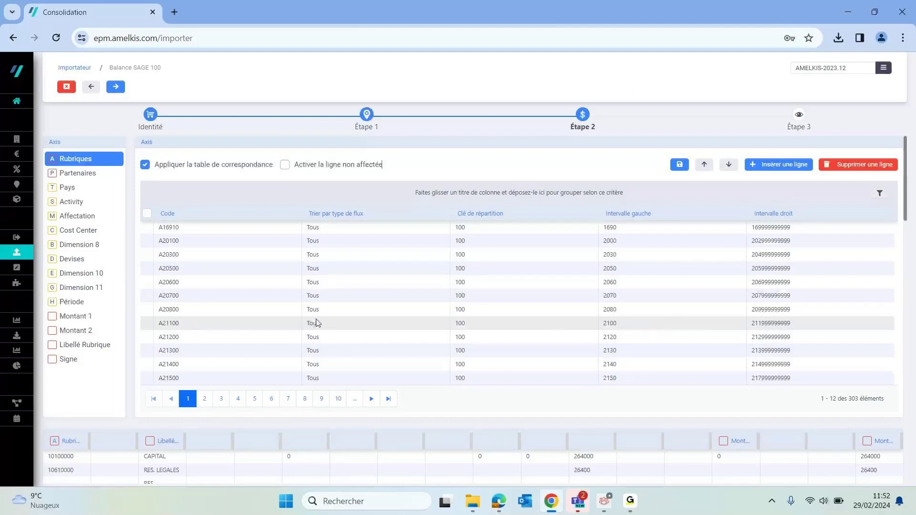
Step: Inspect the rubrique code list for the A20800 mapping row without changing it
double_click(354, 310)
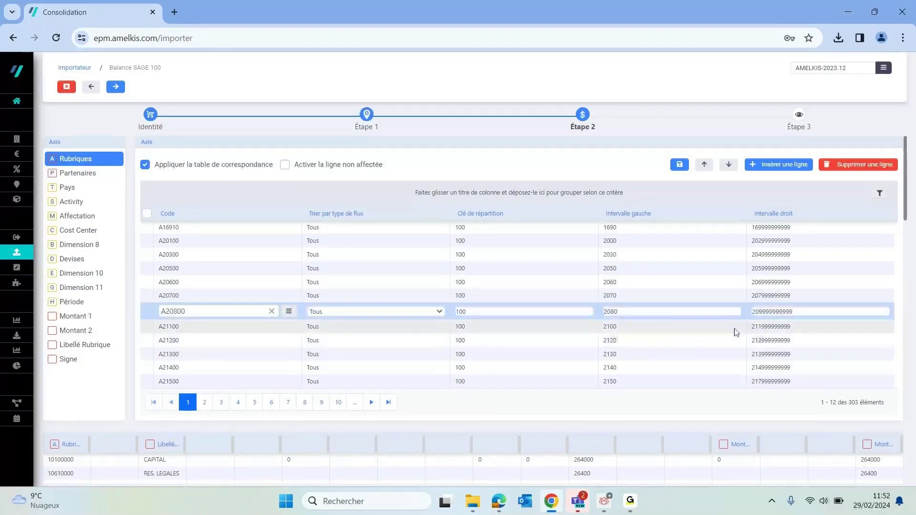
click(288, 311)
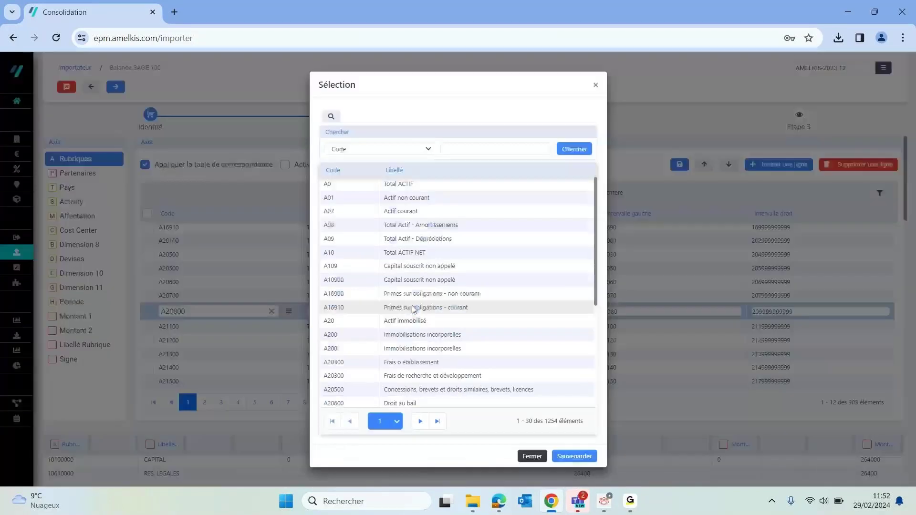
scroll(413, 309, down, 4)
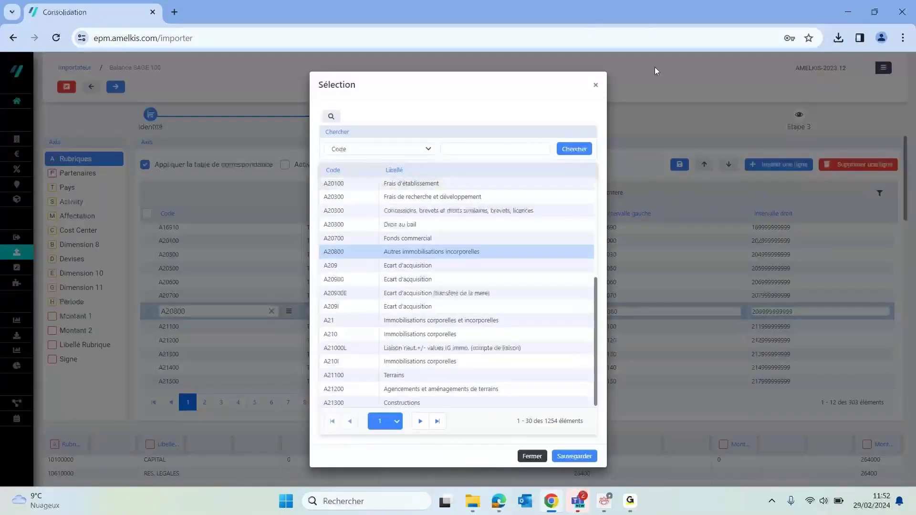
click(596, 85)
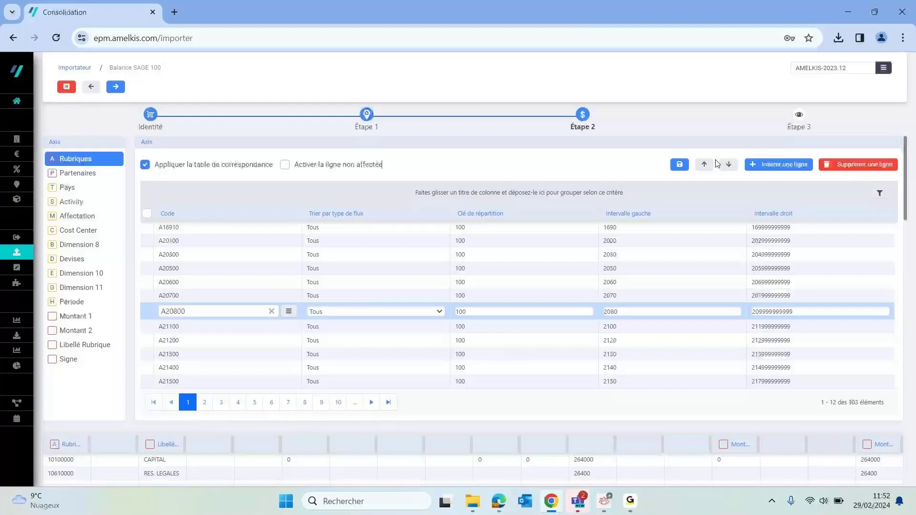
click(83, 320)
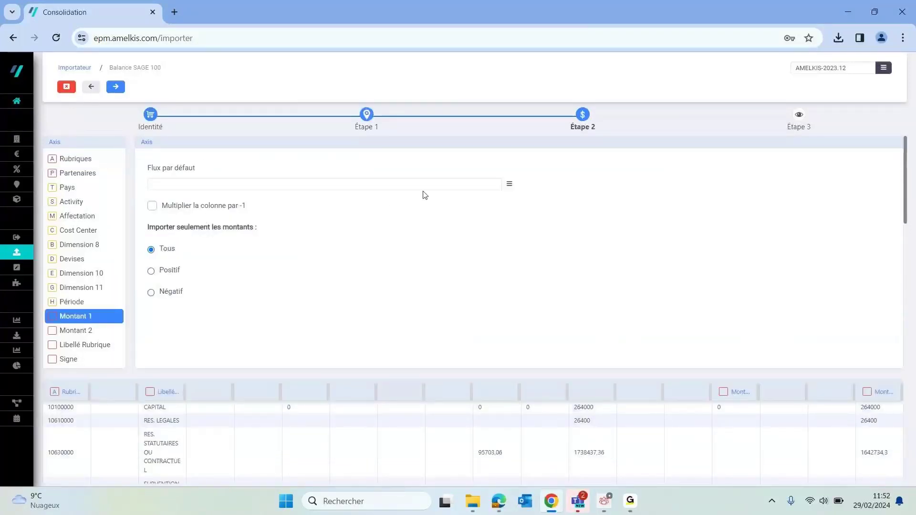
Step: Set F99 Clôture as the default flux for the Montant 1 column
click(510, 185)
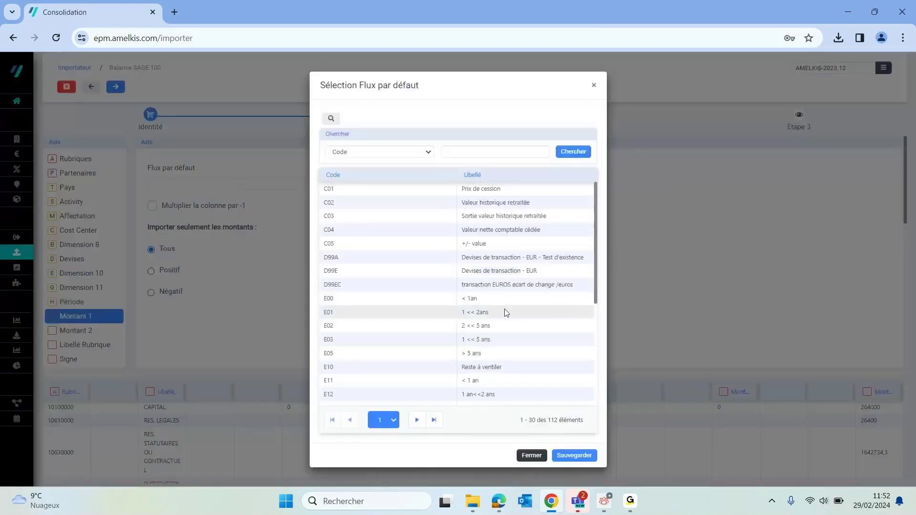
scroll(507, 313, down, 4)
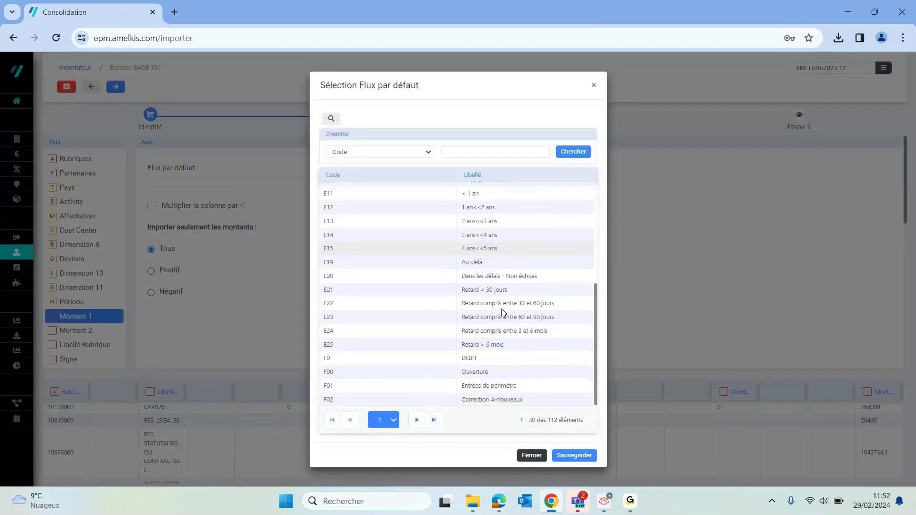
click(457, 154)
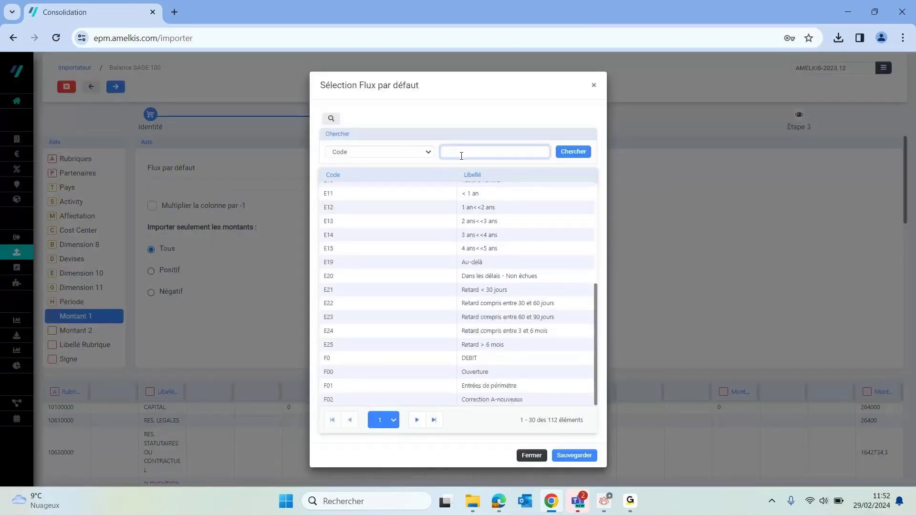
text(F99)
key(Return)
click(368, 258)
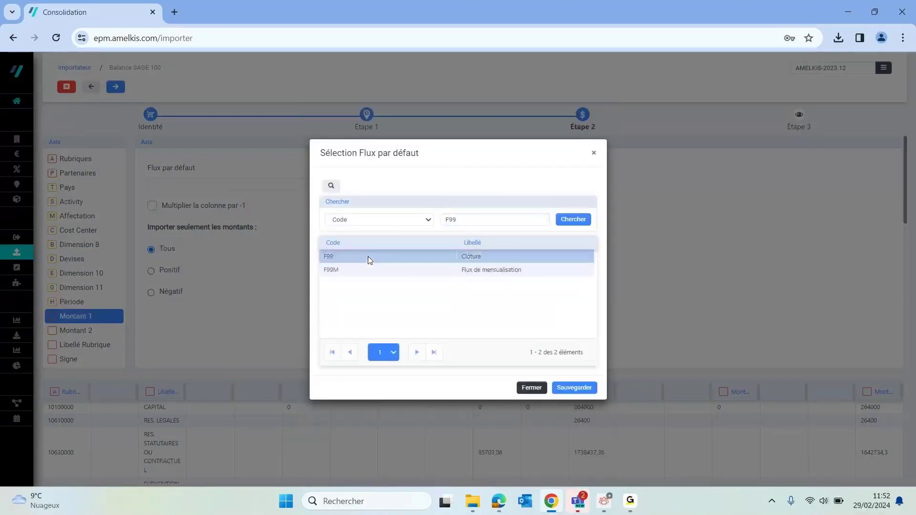
double_click(368, 256)
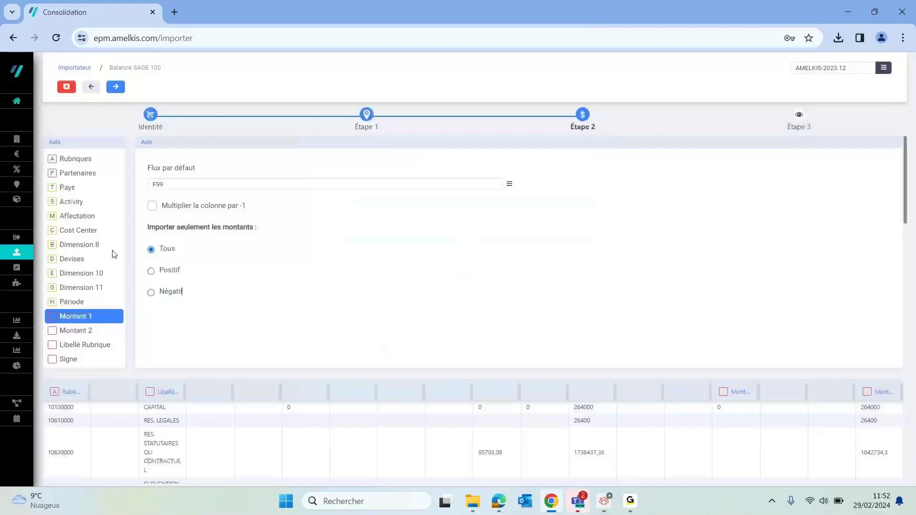
Step: Give Montant 2 default flux F99, multiply it by -1, and advance to Étape 3
click(99, 331)
click(510, 184)
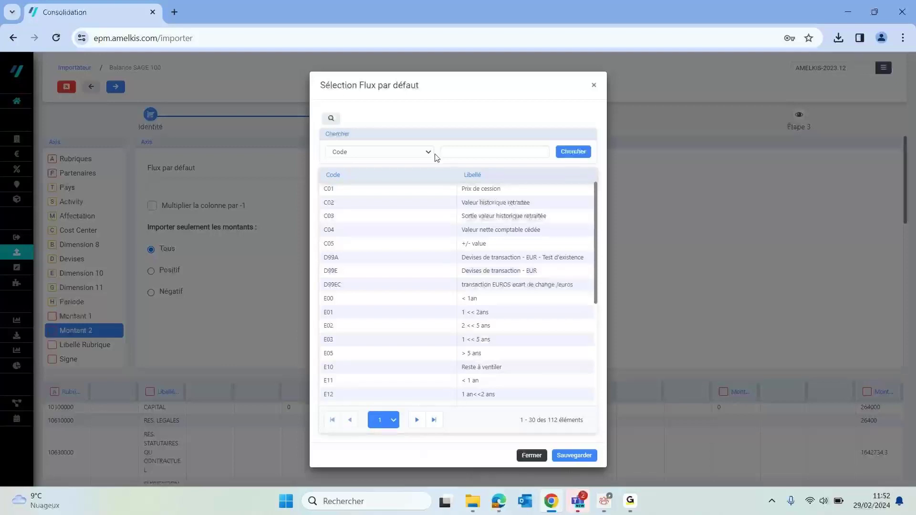
click(453, 151)
text(F99)
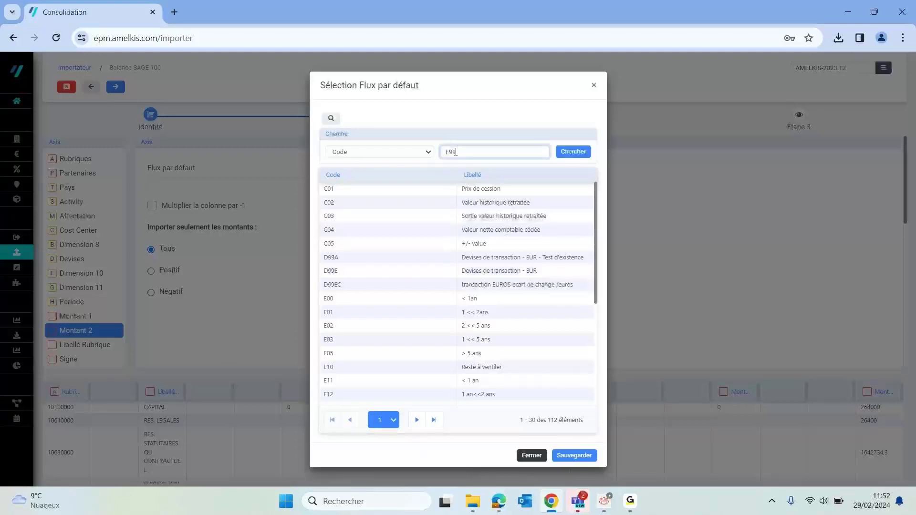
key(Return)
double_click(401, 256)
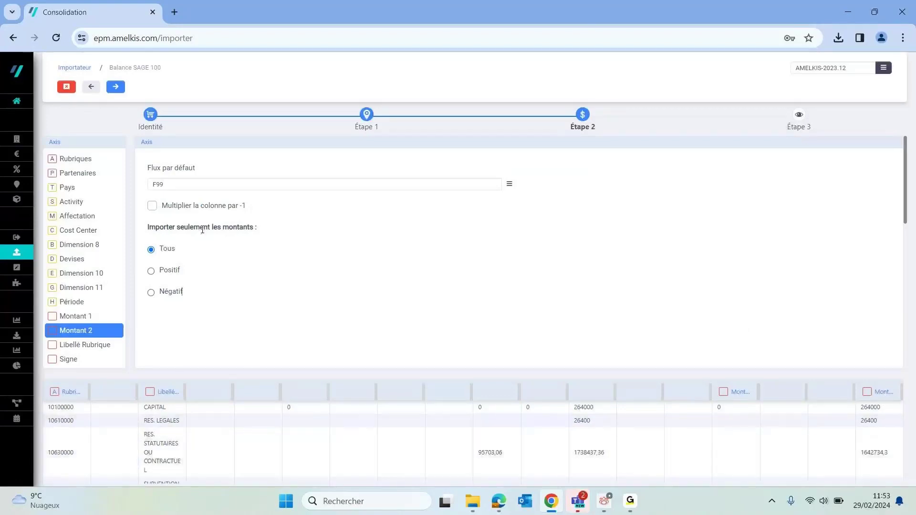
click(153, 206)
click(117, 87)
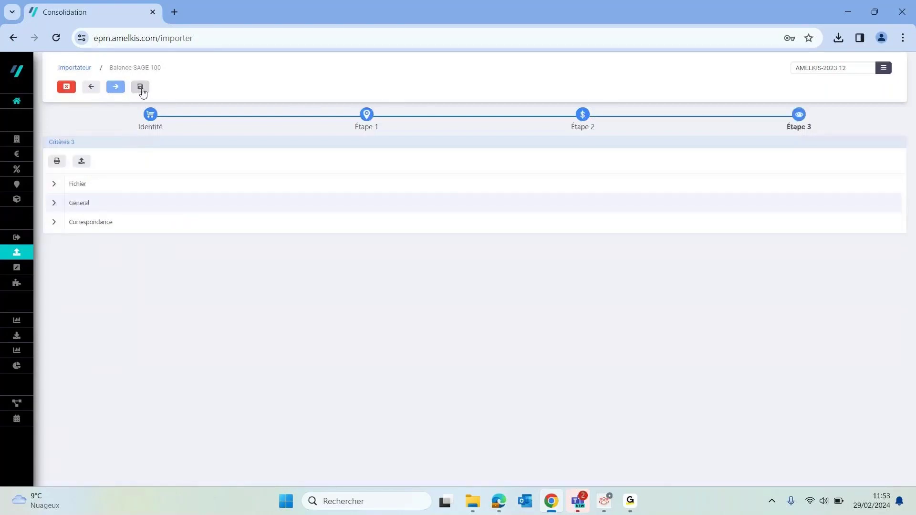
Step: Save the Balance SAGE 100 importer and list it alone under Import Balances
click(57, 190)
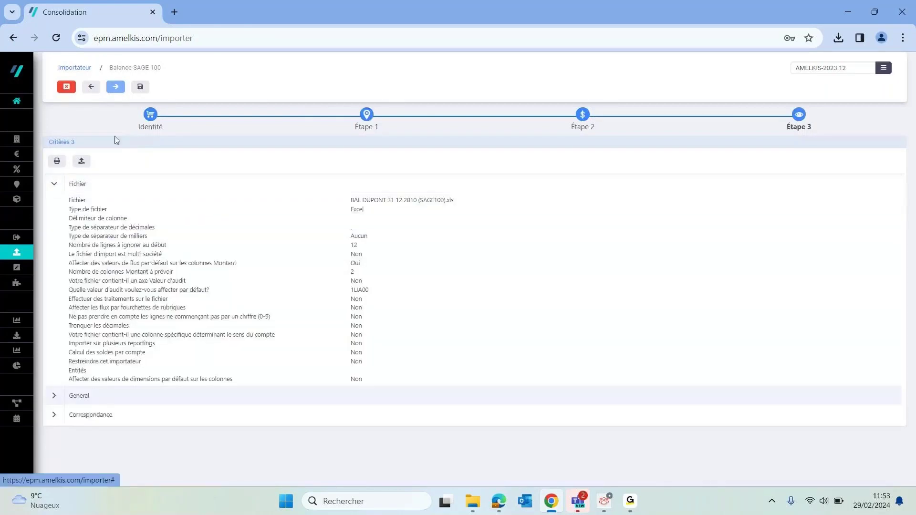
click(141, 86)
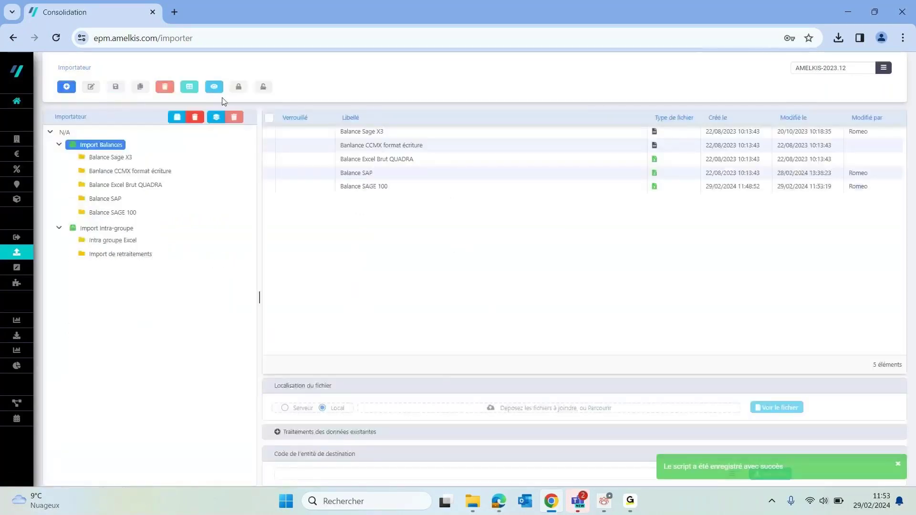
click(120, 213)
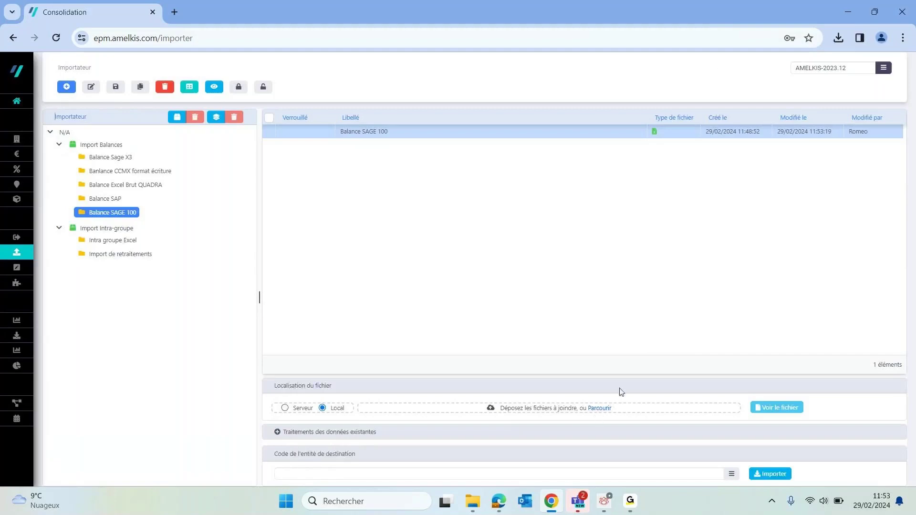
drag(736, 11, 640, 111)
Step: Drag BAL DUPONT 31 12 2010 (SAGE100).xls from Téléchargements into the importer's drop zone
click(850, 10)
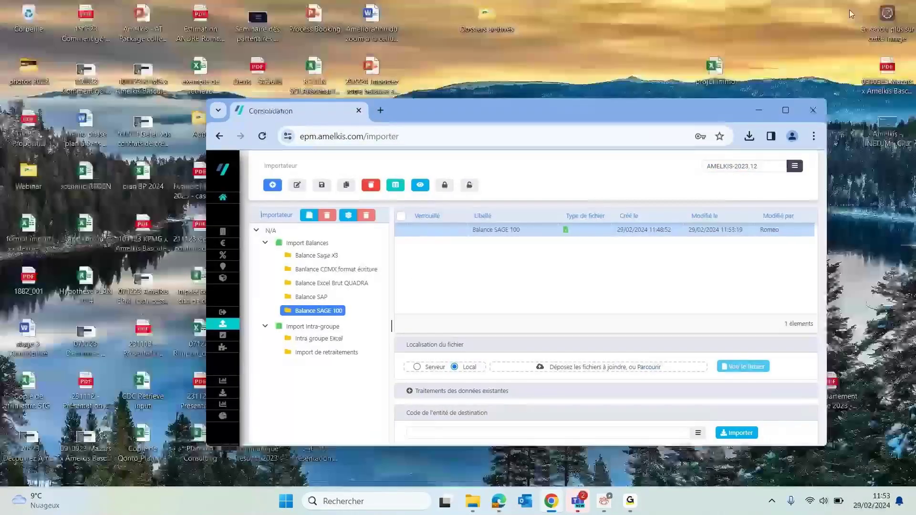
drag(541, 123, 475, 50)
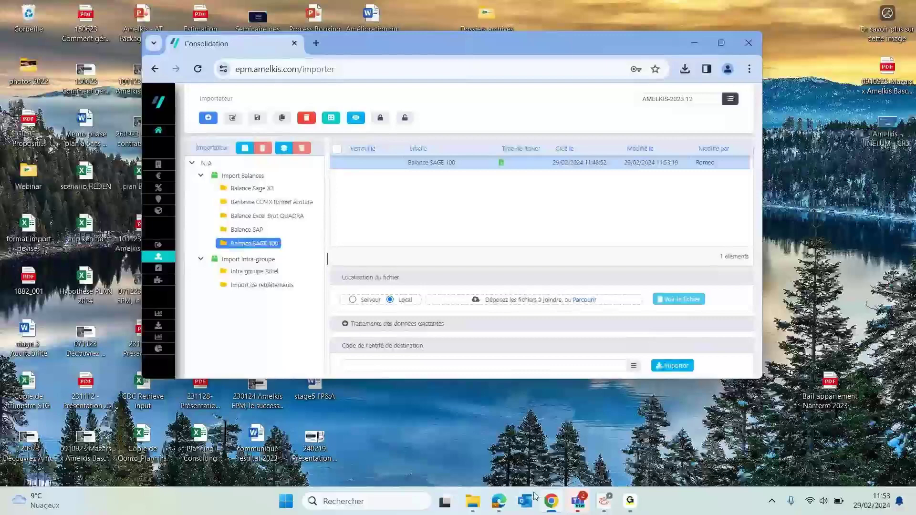
click(483, 502)
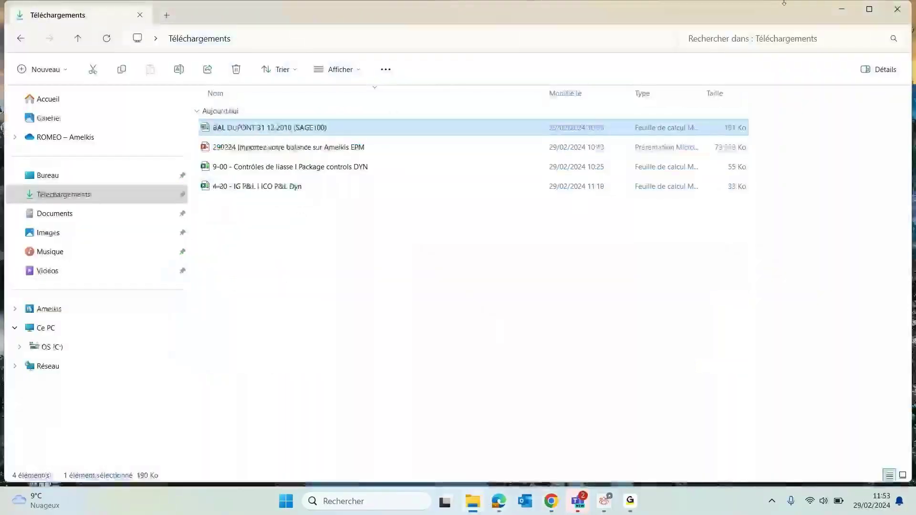
drag(710, 12, 150, 71)
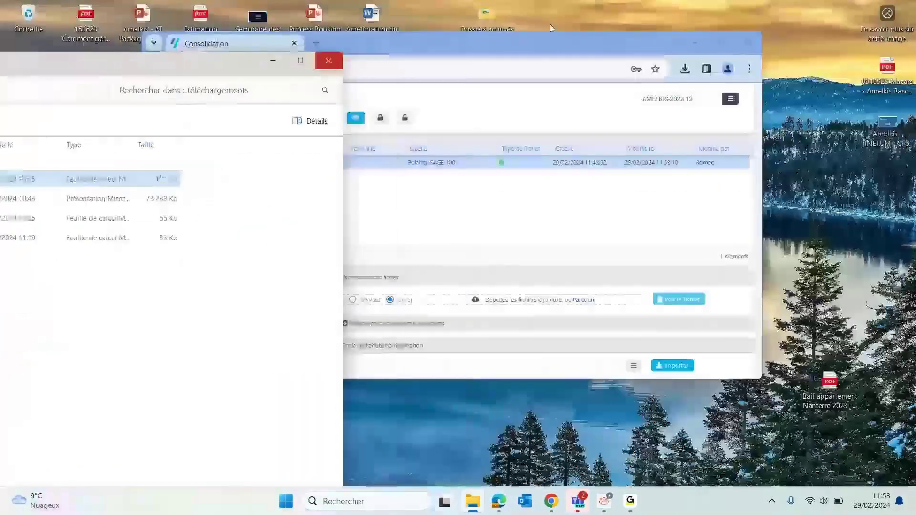
drag(478, 43, 616, 40)
drag(193, 71, 413, 56)
drag(87, 168, 733, 307)
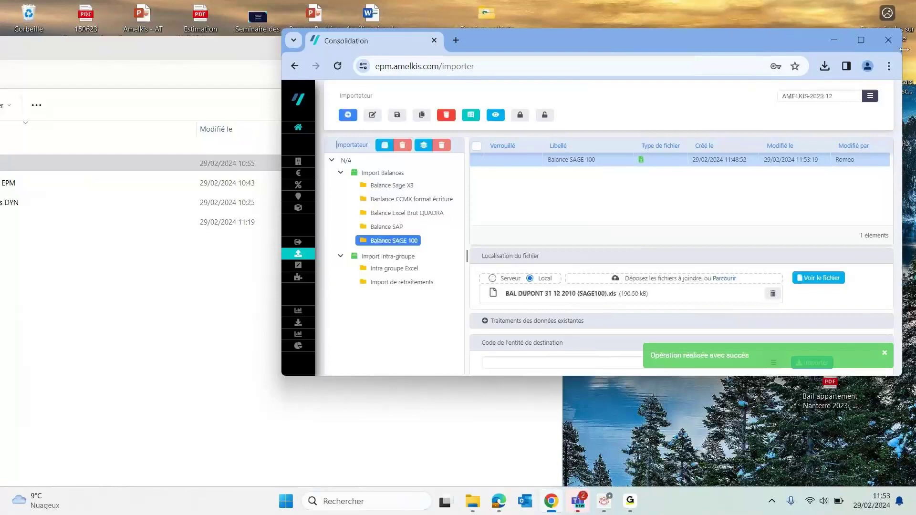
click(872, 42)
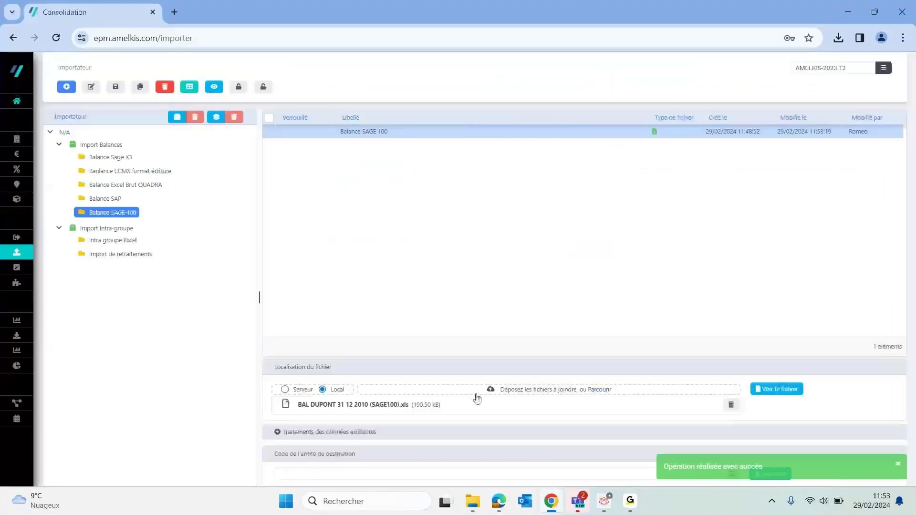
Step: Choose AML01 | AMELKIS01 as the destination entity and run the import
click(277, 432)
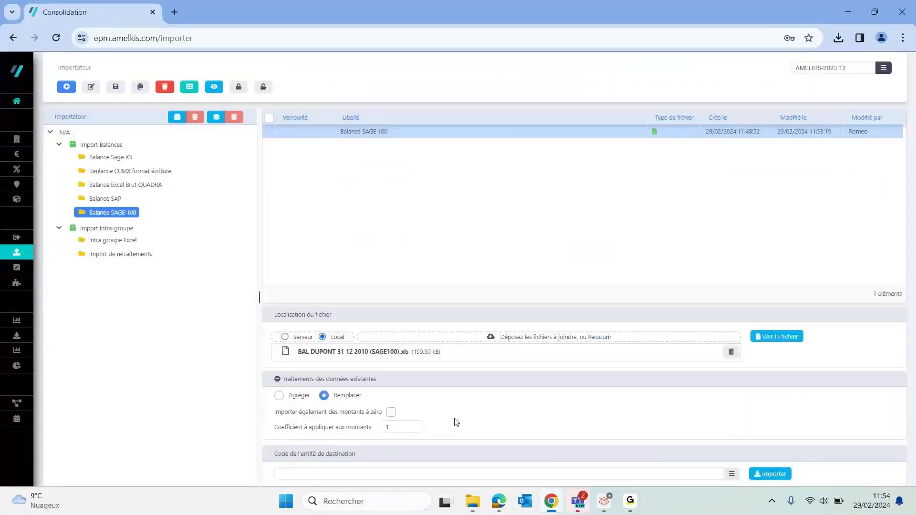
click(732, 474)
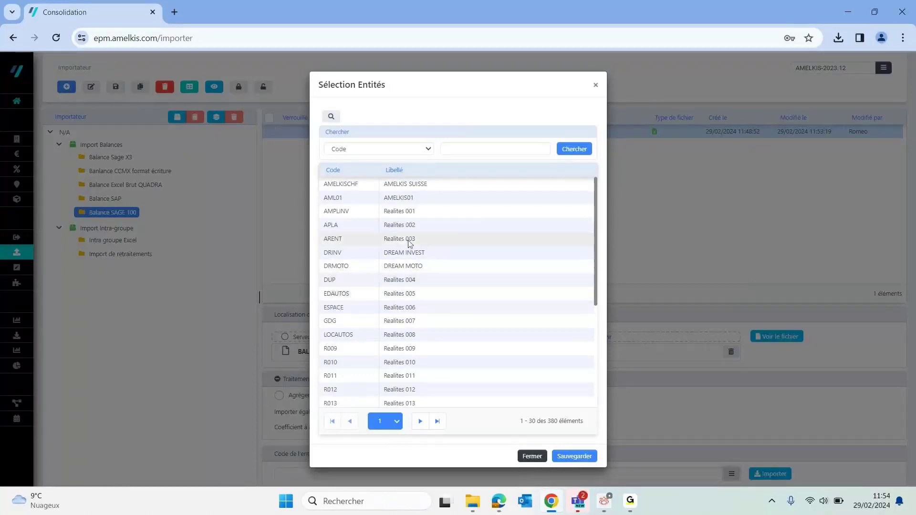
double_click(403, 203)
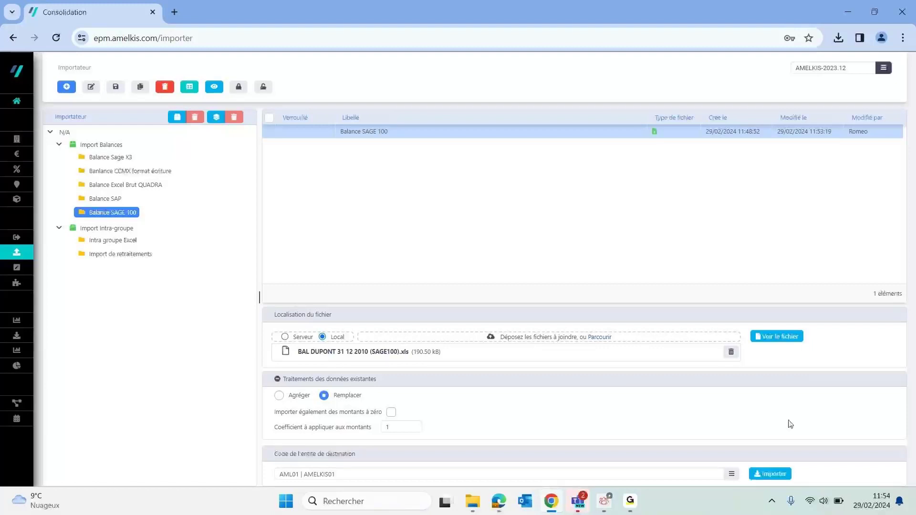
click(783, 473)
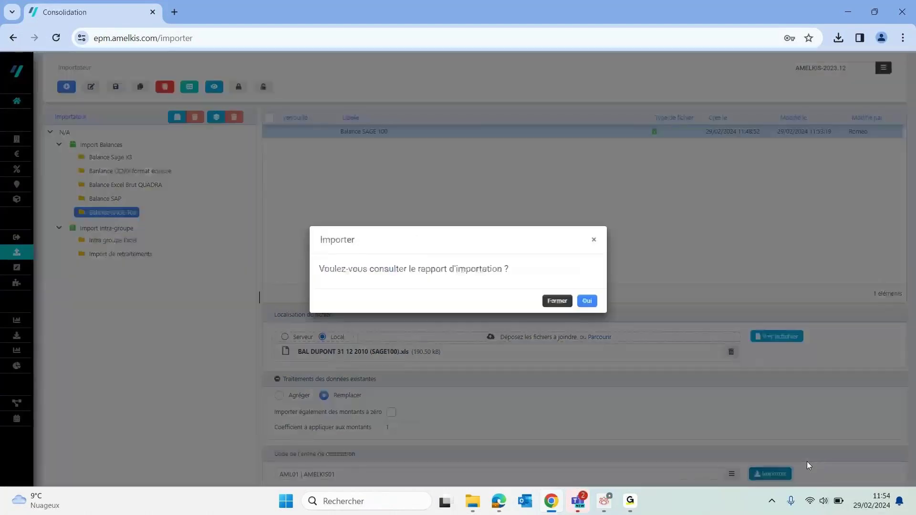
Step: Review the import report's rejects table (846 of 1876 imported, 20 rejected), then close it
click(588, 300)
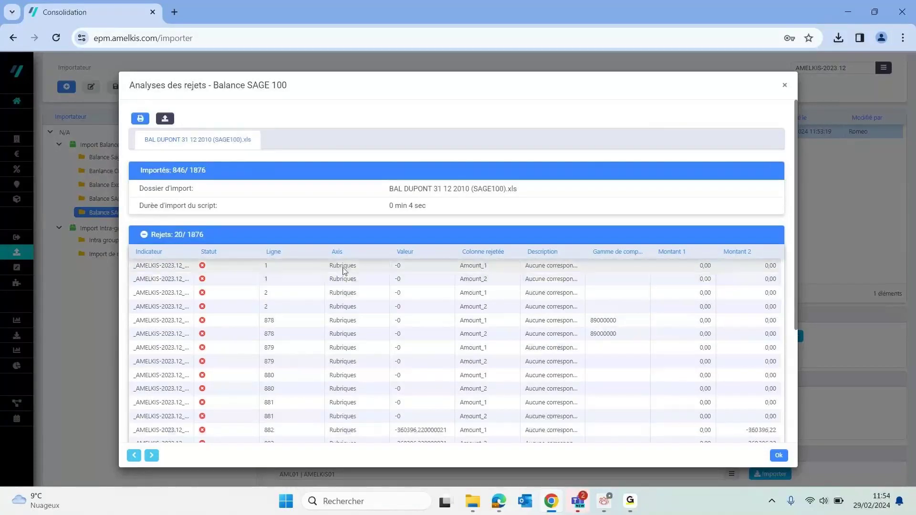
scroll(564, 365, down, 1)
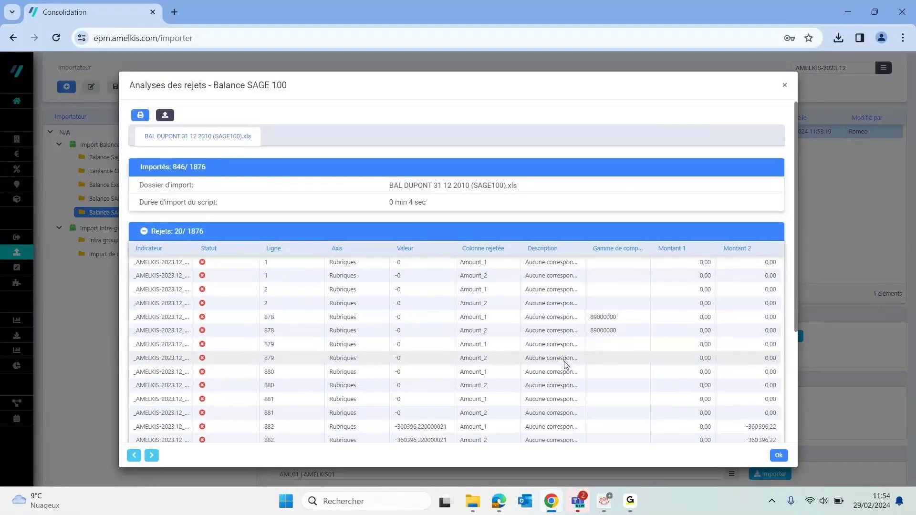
scroll(565, 365, down, 1)
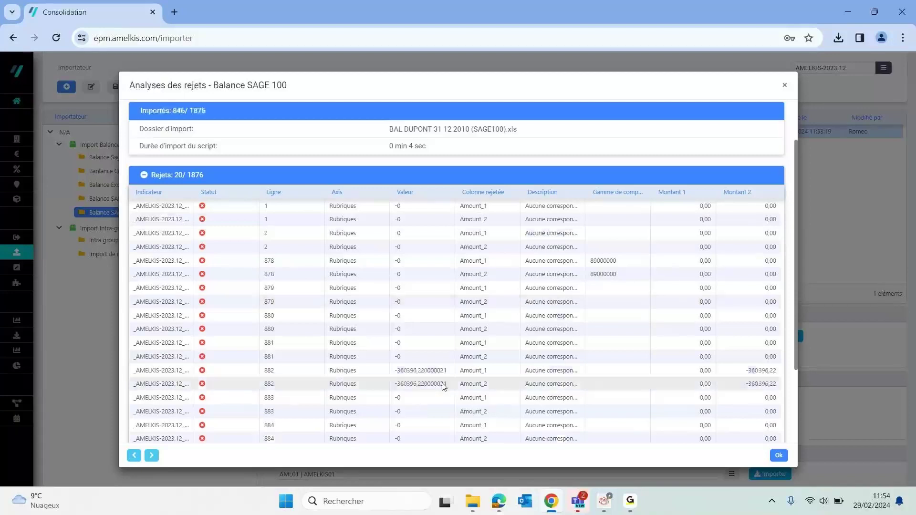
scroll(425, 306, down, 1)
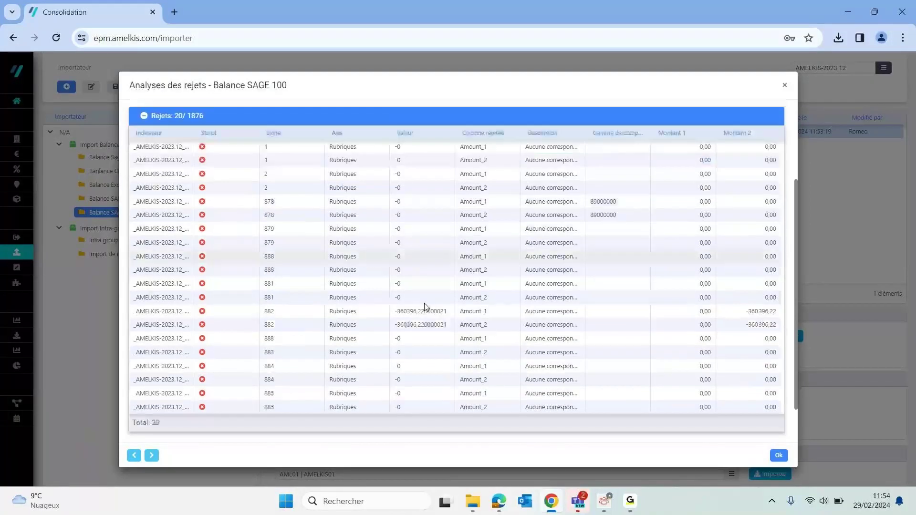
scroll(425, 303, up, 2)
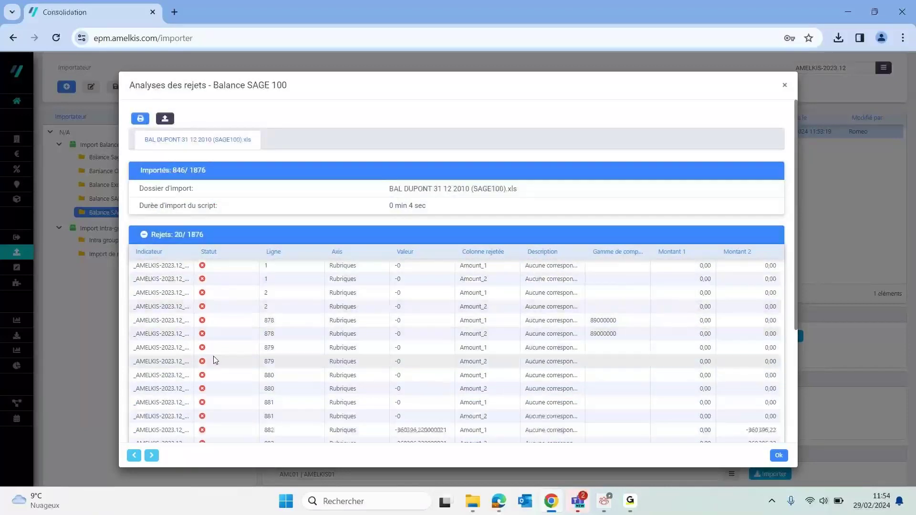
scroll(284, 349, down, 1)
scroll(285, 349, down, 1)
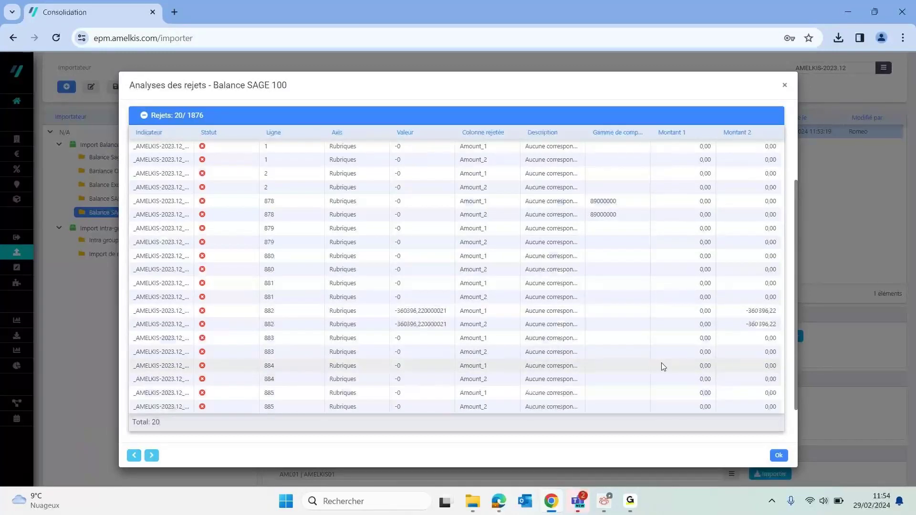
scroll(634, 334, up, 2)
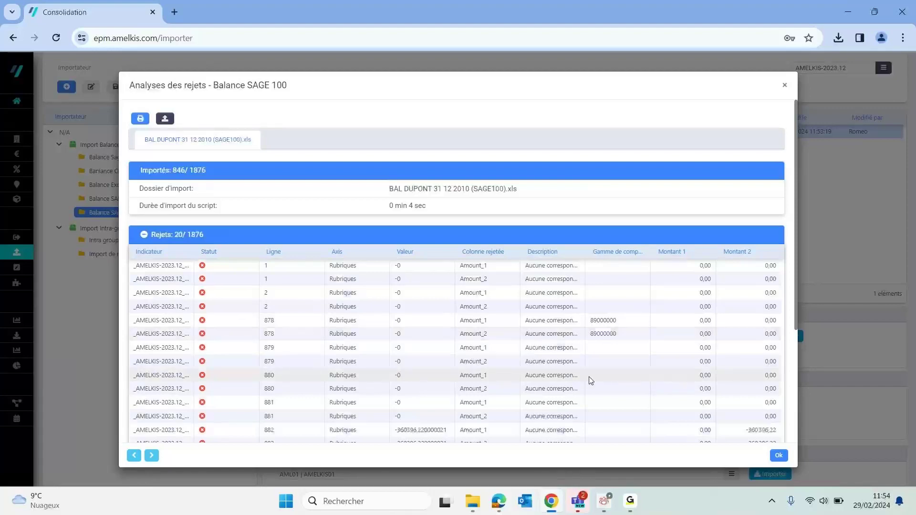
click(785, 85)
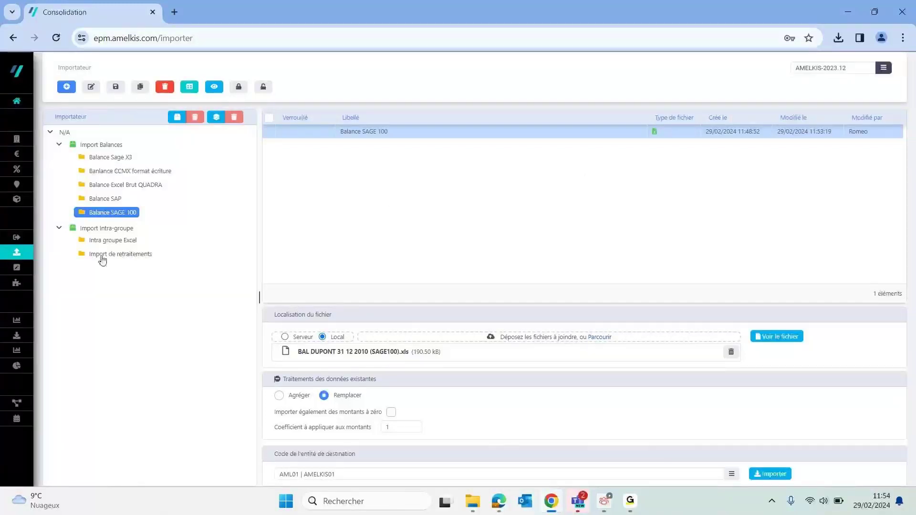
Step: Open AML01's package, marked Modifié, from the Suivi des liasses list
mouse_move(48, 260)
click(65, 241)
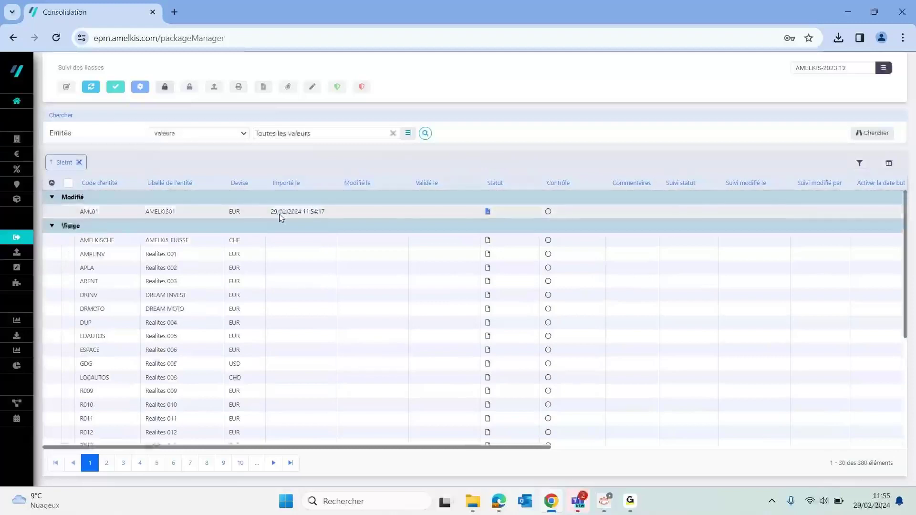
double_click(508, 212)
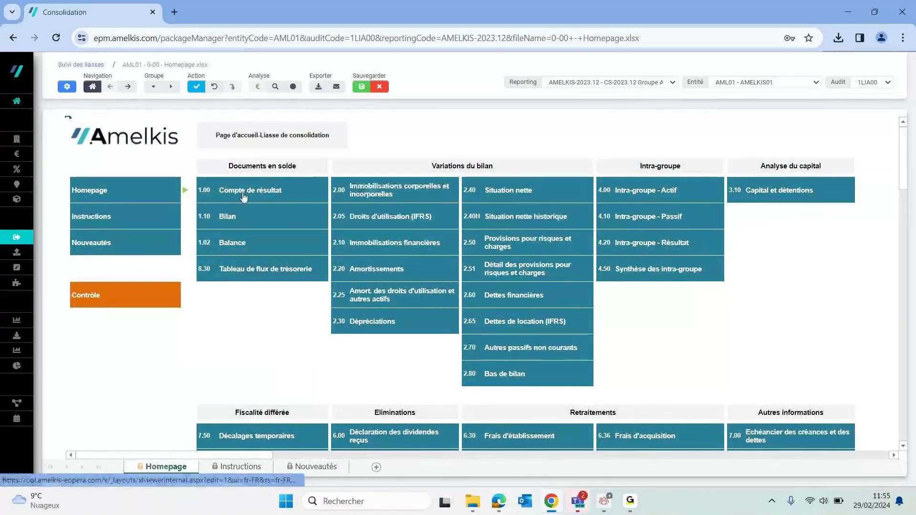
Step: On the 1.10 Bilan sheet, check the account detail behind Constructions A21300 totalling 1 177 079,74
click(322, 216)
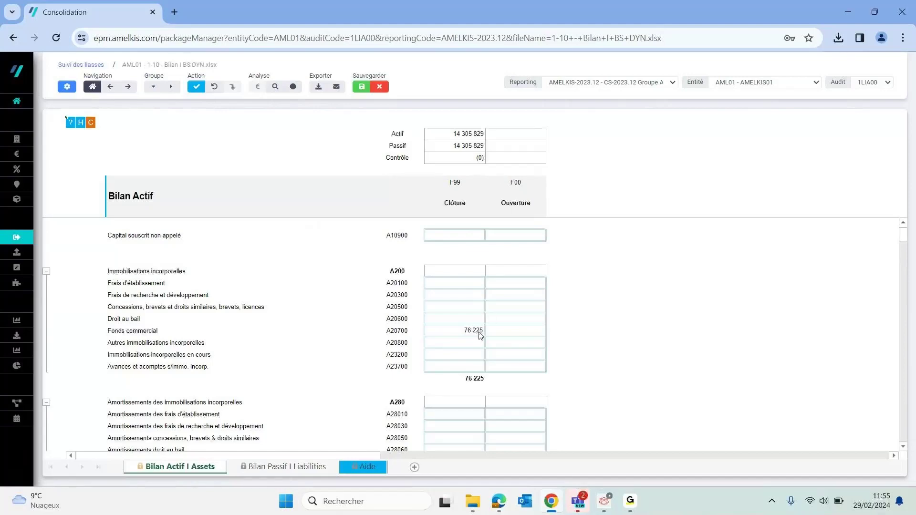
scroll(481, 335, down, 15)
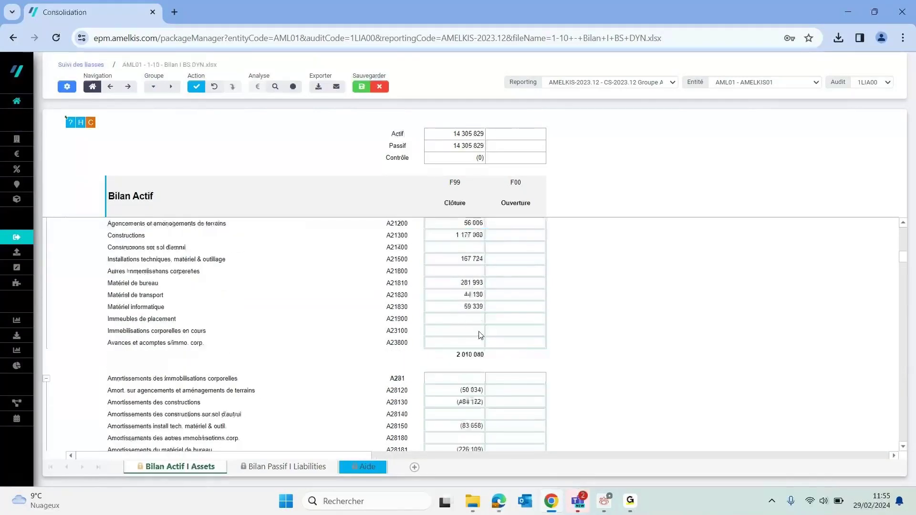
scroll(481, 334, up, 2)
scroll(490, 334, down, 1)
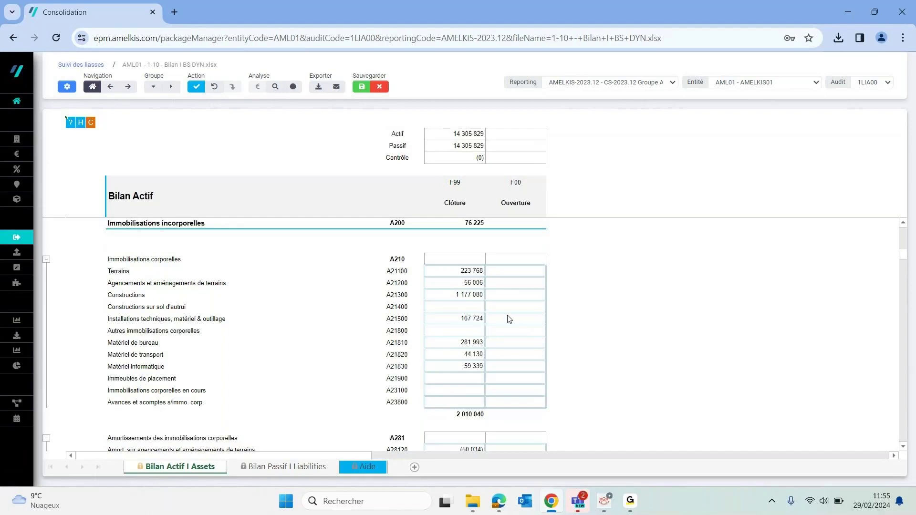
click(477, 296)
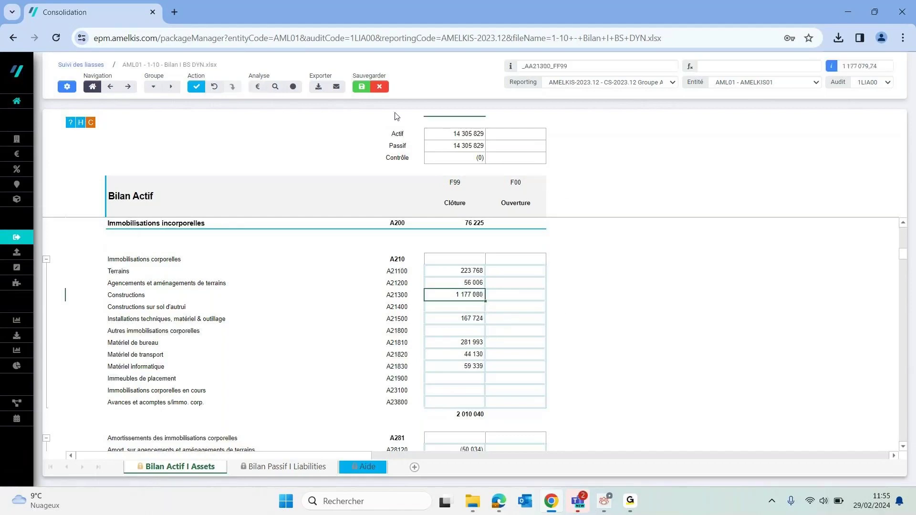
click(258, 87)
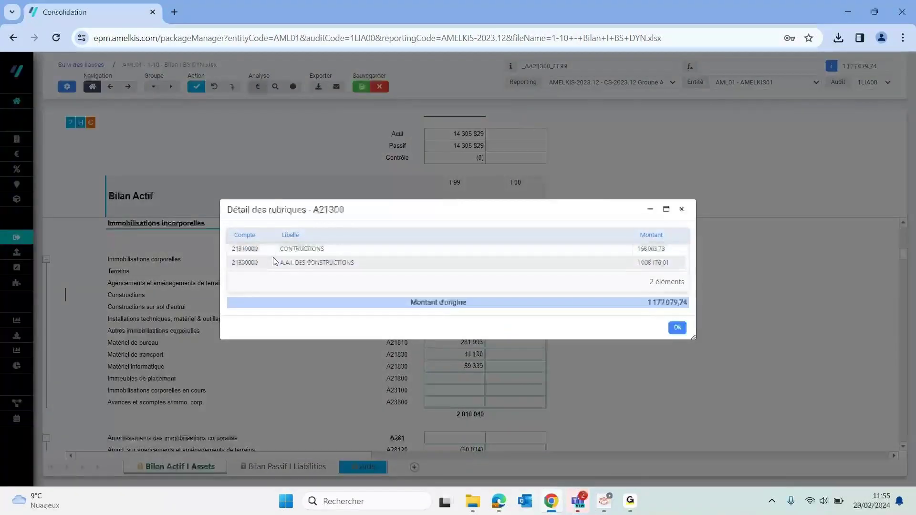
click(682, 210)
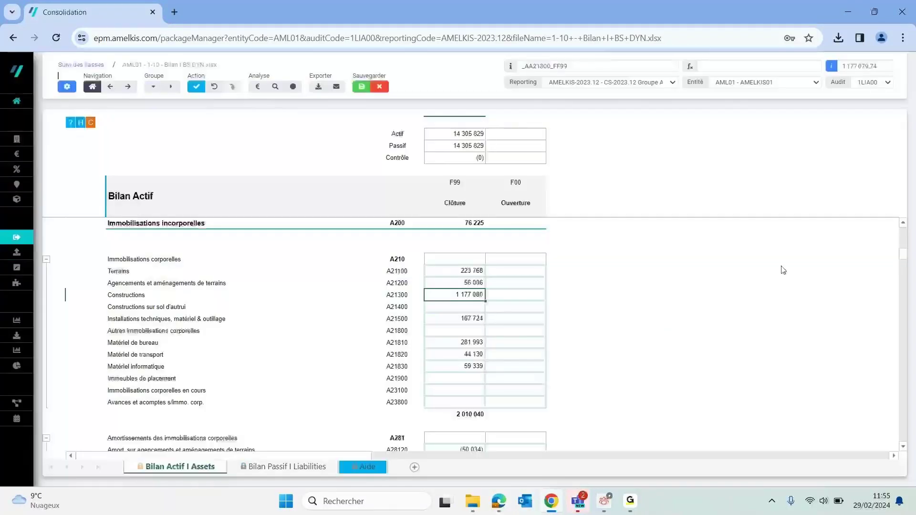
key(Down)
key(Down)
key(Down)
key(Down)
key(Down)
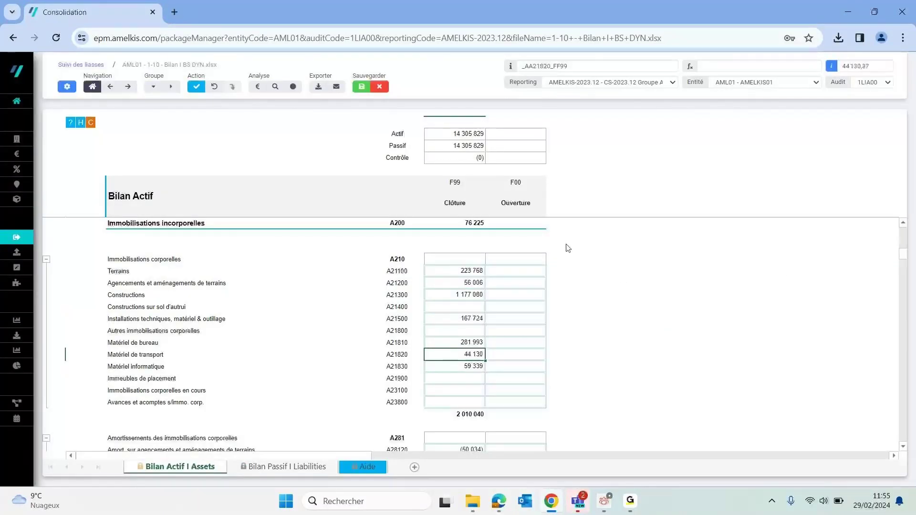
click(276, 89)
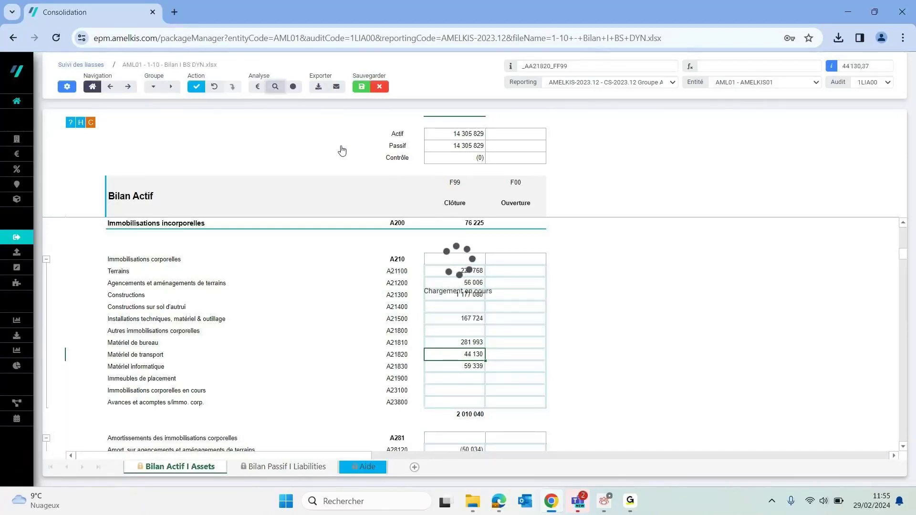
Step: Run report 370 – Détail des rubriques après import for AML01, flux F99, and scroll through it
click(49, 124)
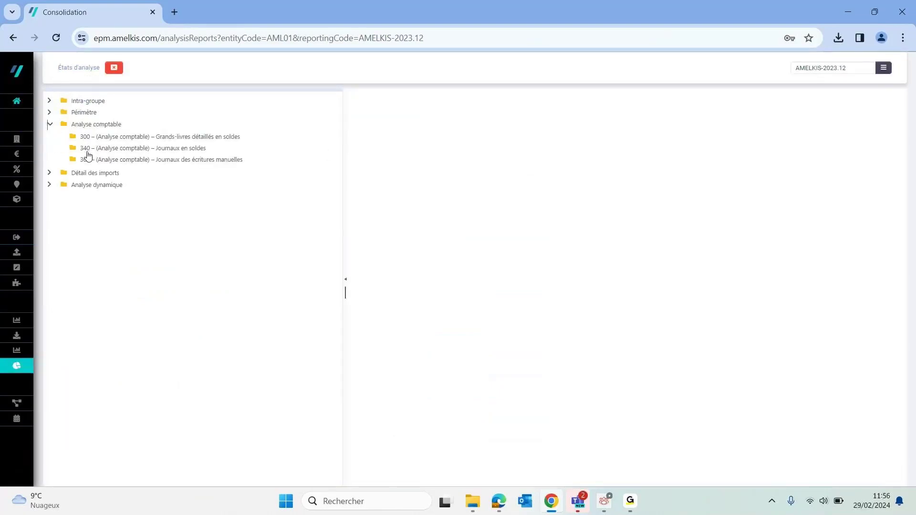
click(49, 172)
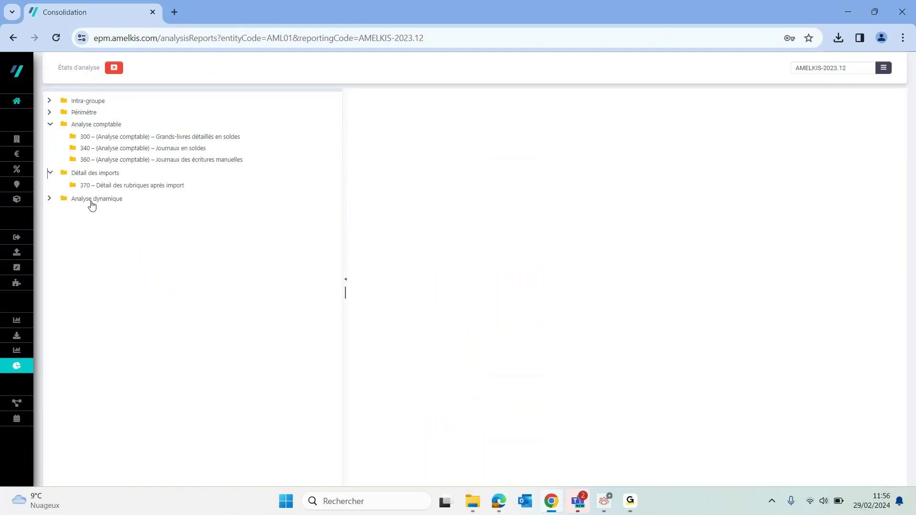
click(142, 190)
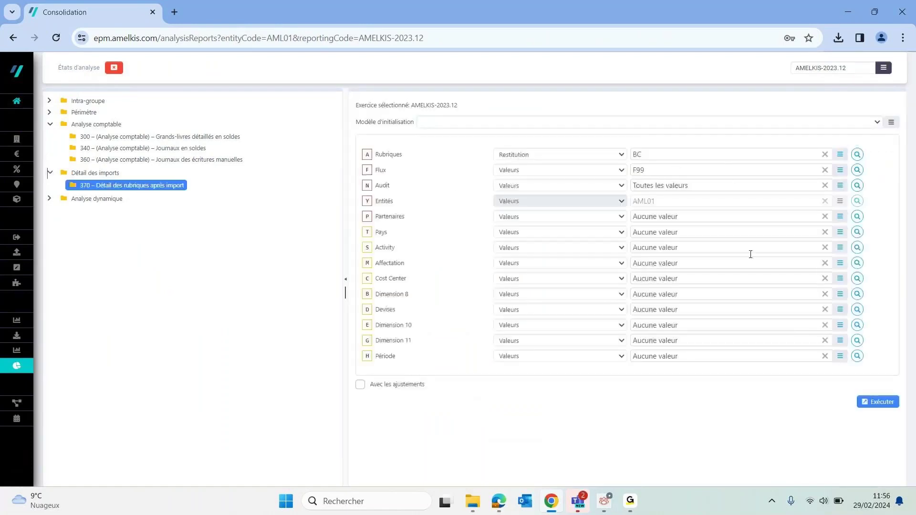
click(881, 404)
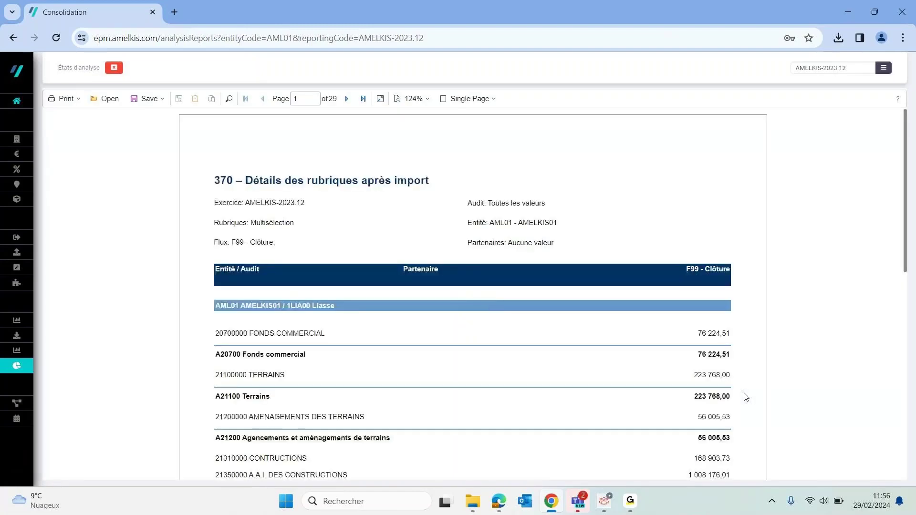
scroll(358, 377, down, 4)
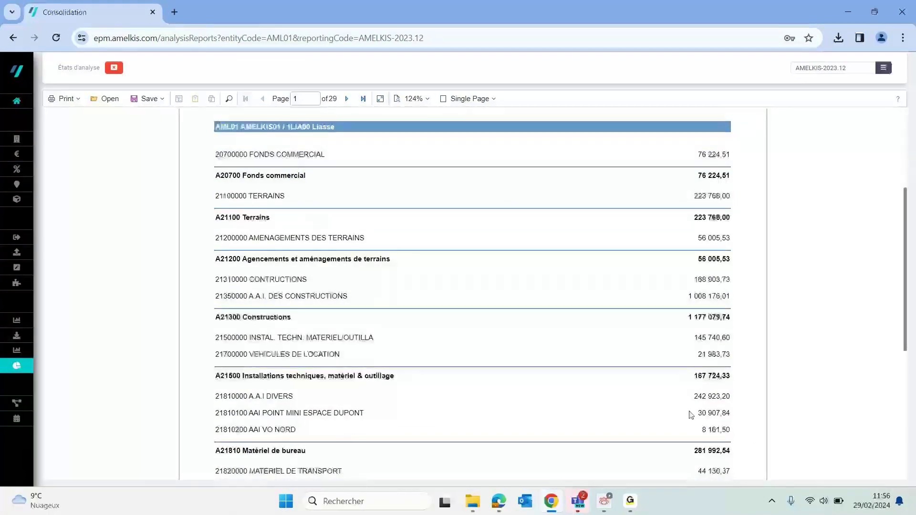
scroll(654, 405, down, 3)
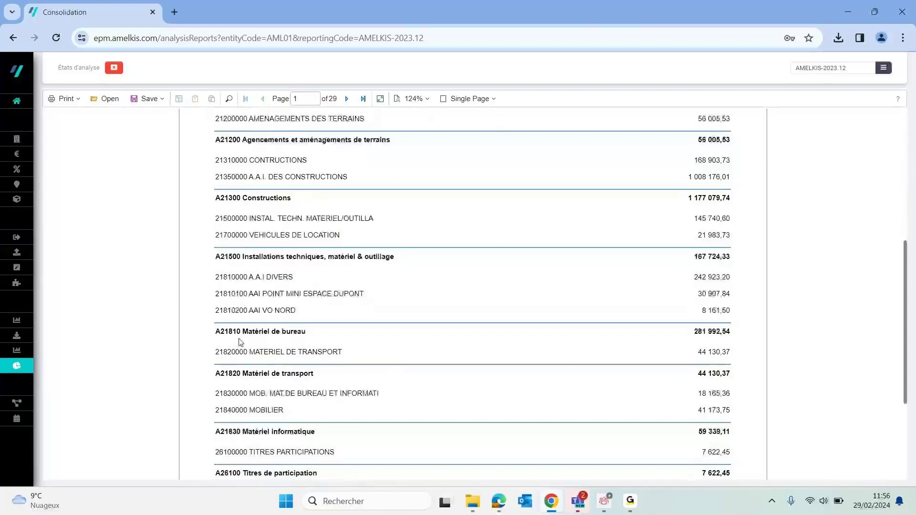
scroll(241, 342, down, 4)
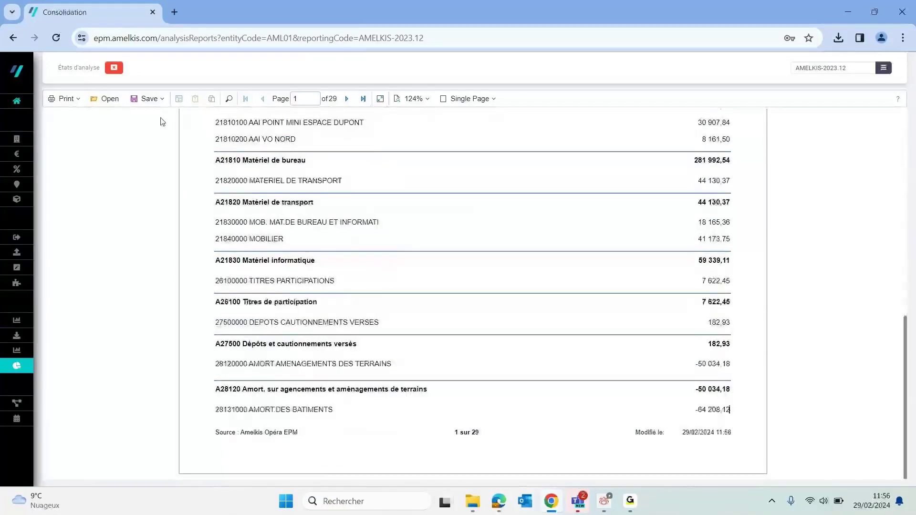
click(159, 100)
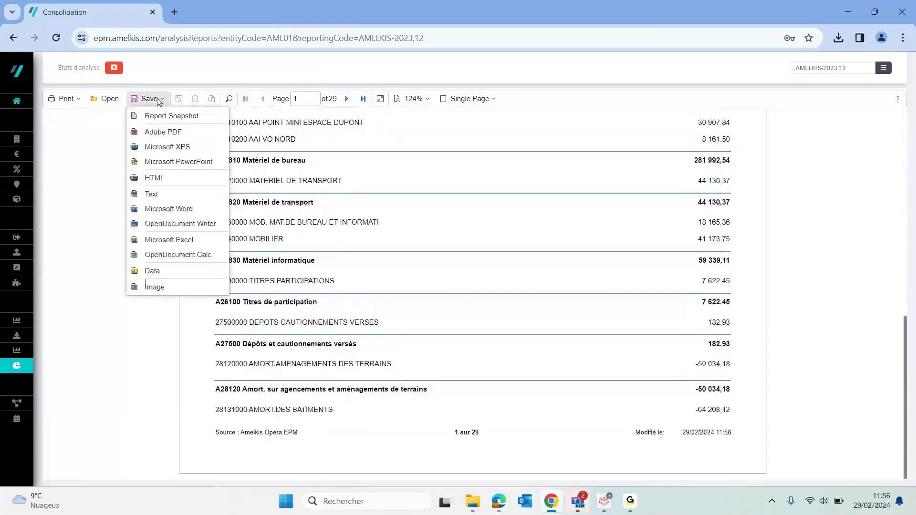
click(300, 133)
click(113, 67)
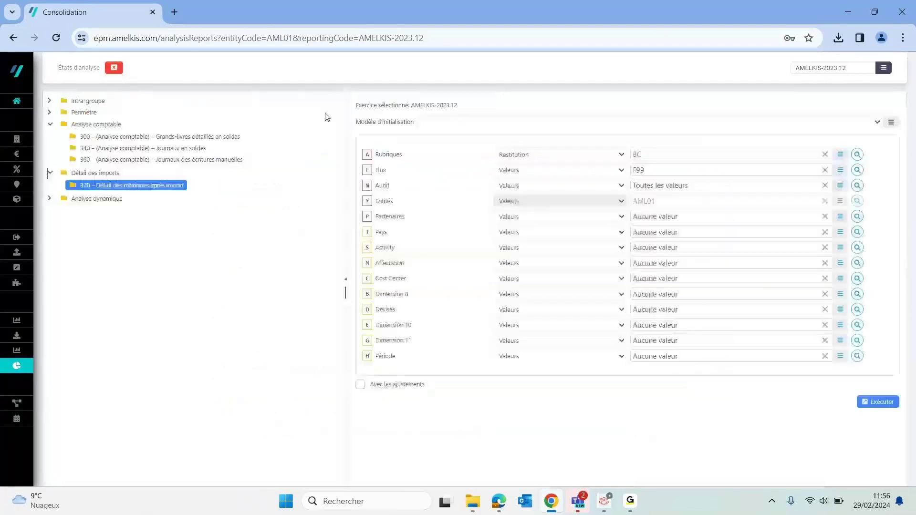
Step: Go back to AML01's Bilan Actif sheet, with Actif and Passif balancing at 14 305 829
click(113, 68)
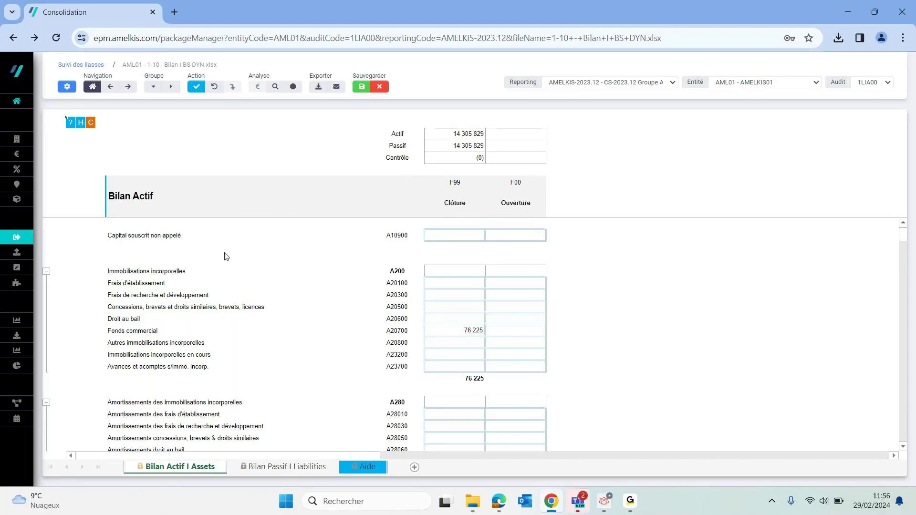
mouse_move(27, 335)
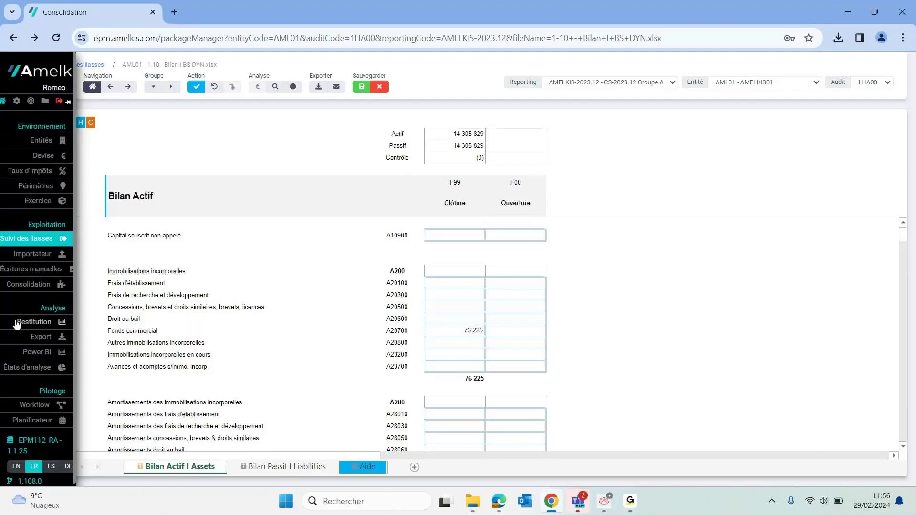
Step: Edit scheduler task tache 1 and add an Importateur node first in its workflow
click(70, 422)
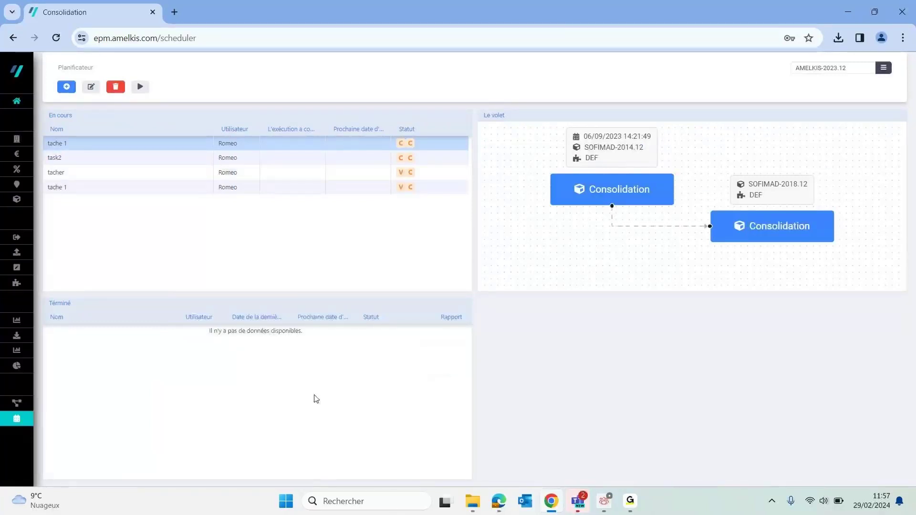
click(238, 187)
double_click(238, 186)
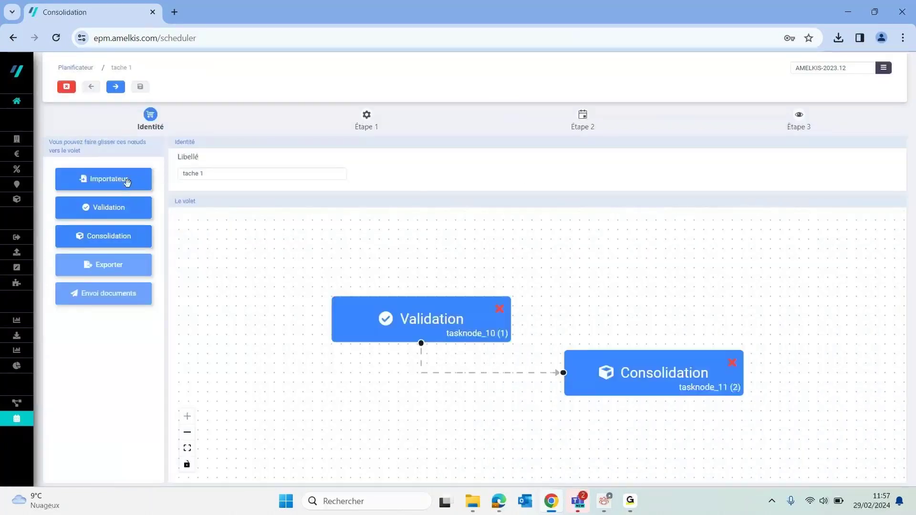
drag(127, 180, 314, 262)
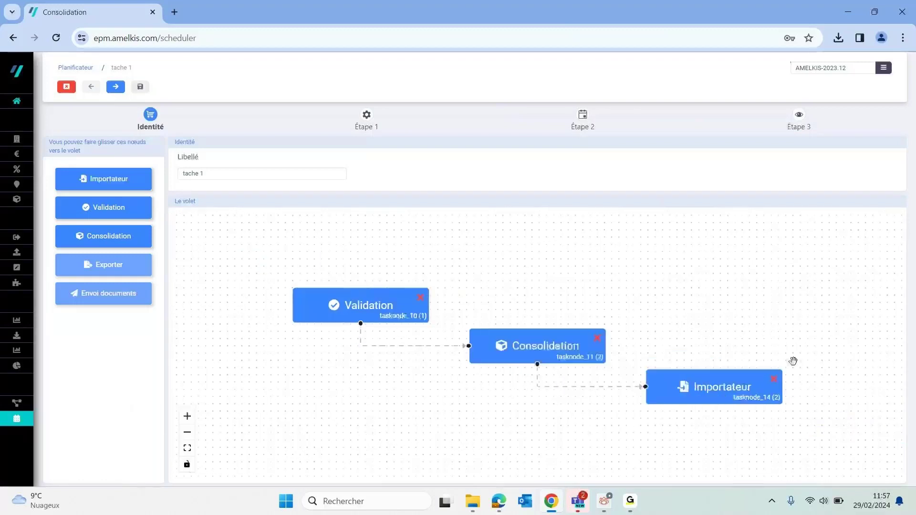
drag(663, 384, 325, 275)
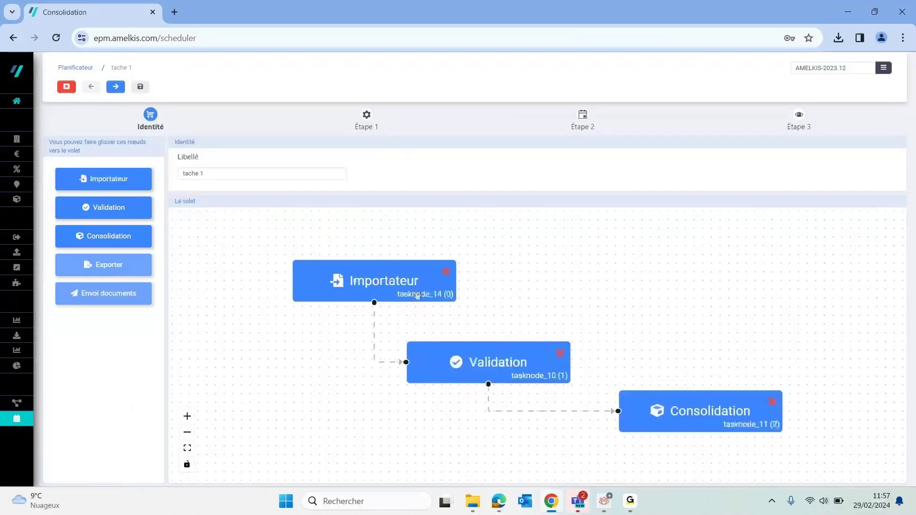
drag(388, 282, 355, 282)
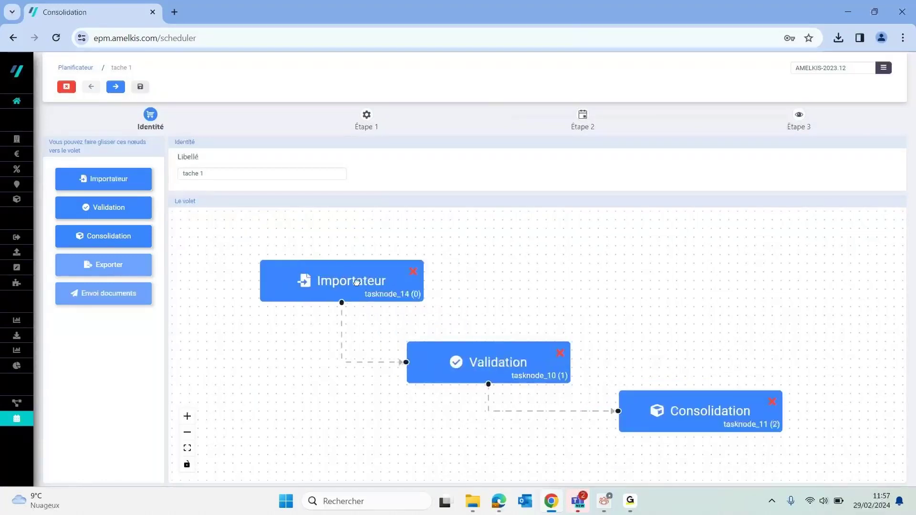
Step: Set the task's importer to Balance SAGE 100 with entity ARENT, then return to Identité
click(120, 87)
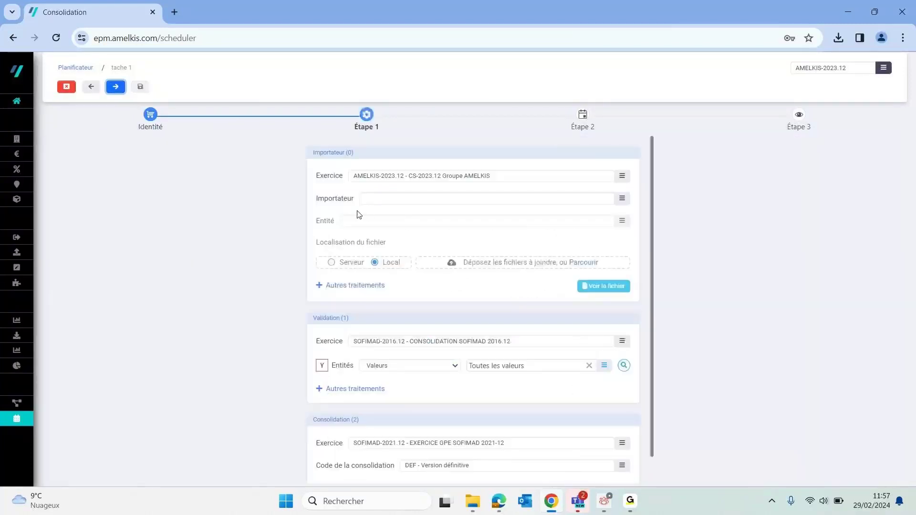
click(623, 201)
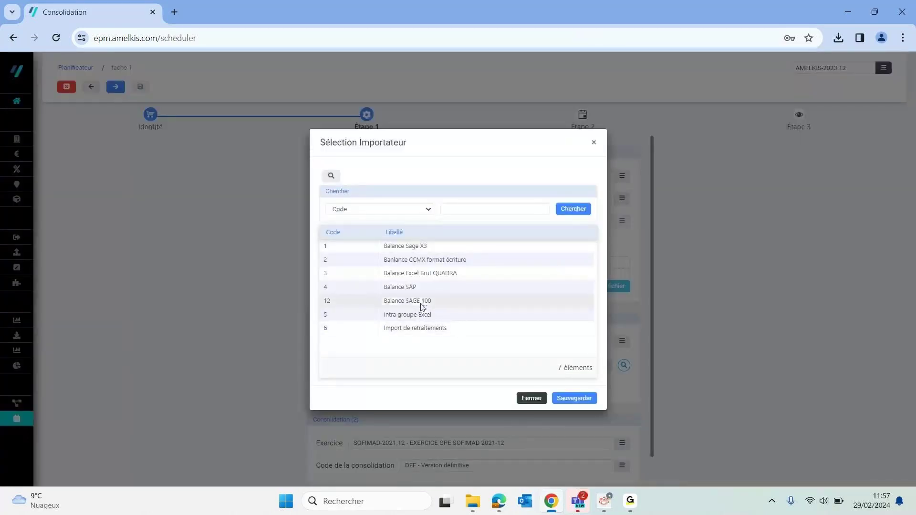
click(423, 306)
double_click(422, 306)
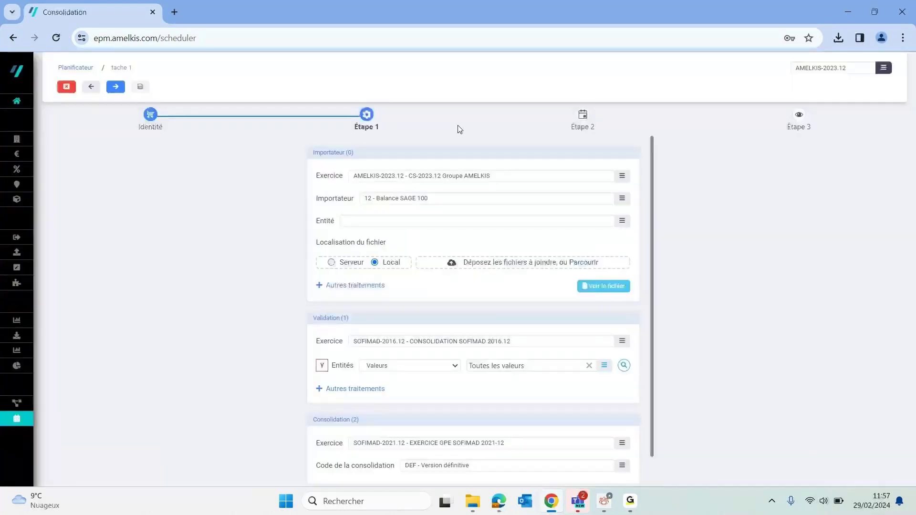
click(623, 221)
click(472, 245)
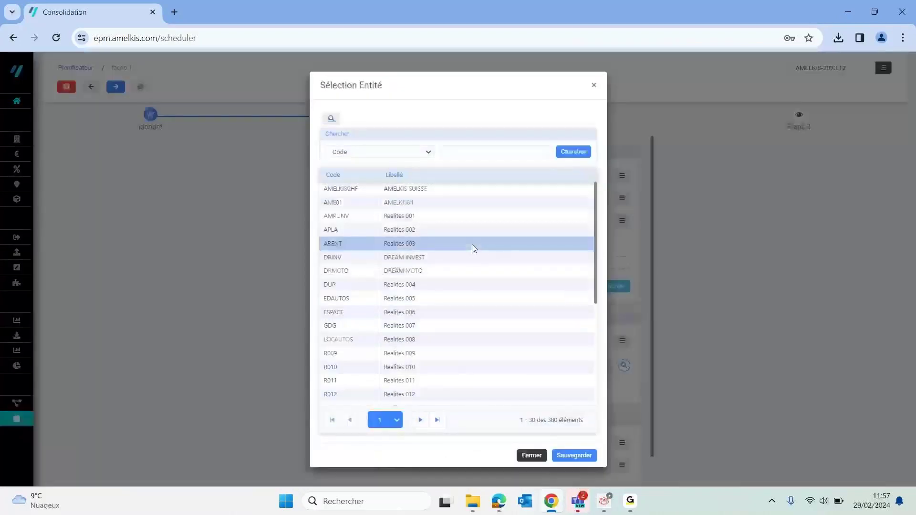
double_click(471, 246)
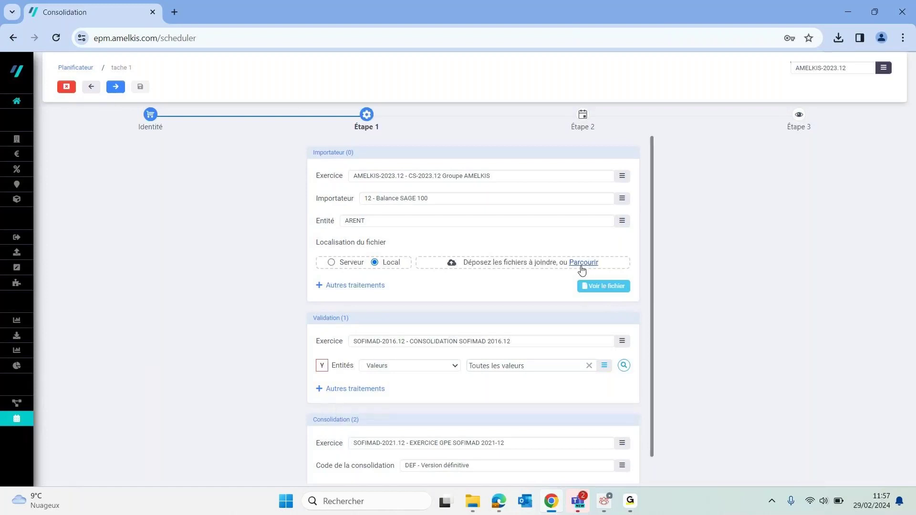
click(92, 87)
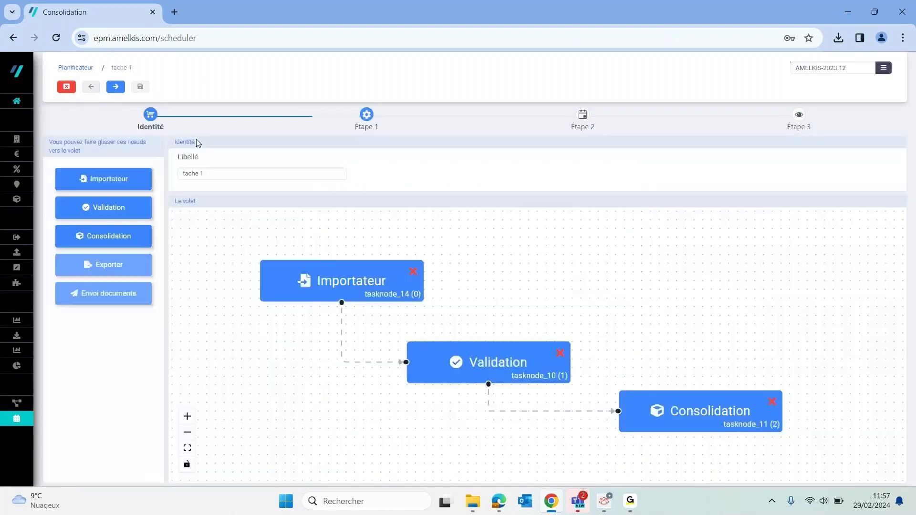
click(115, 86)
click(116, 86)
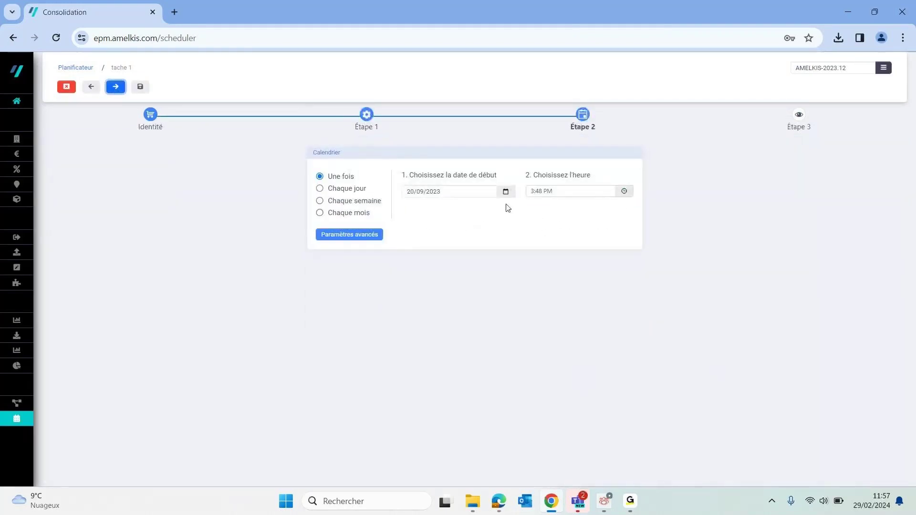
click(116, 88)
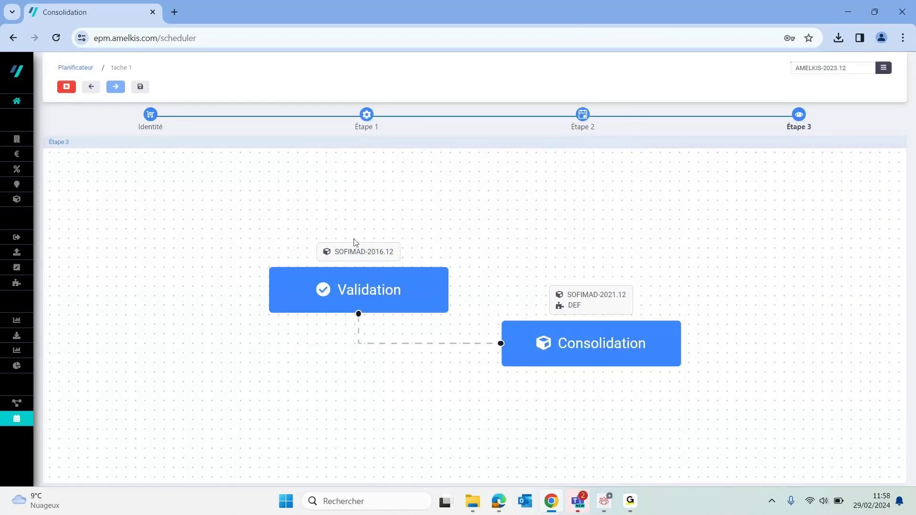
click(92, 89)
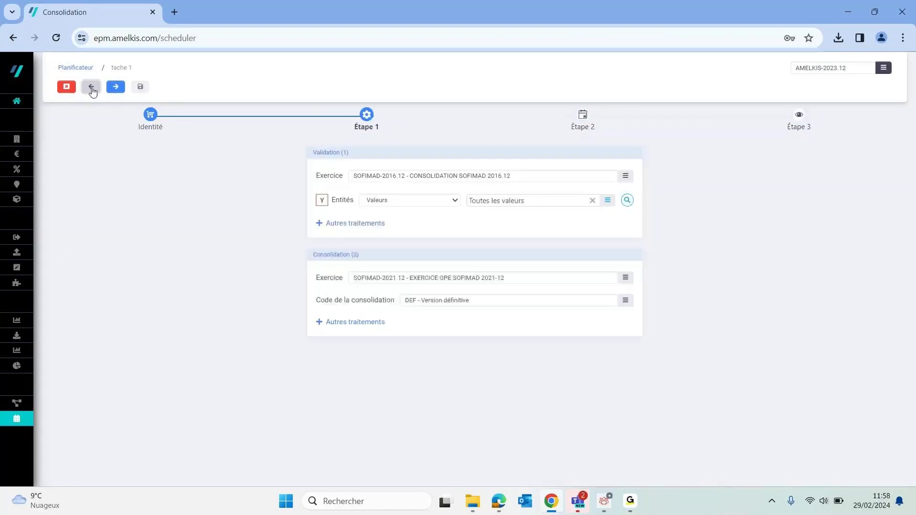
click(93, 88)
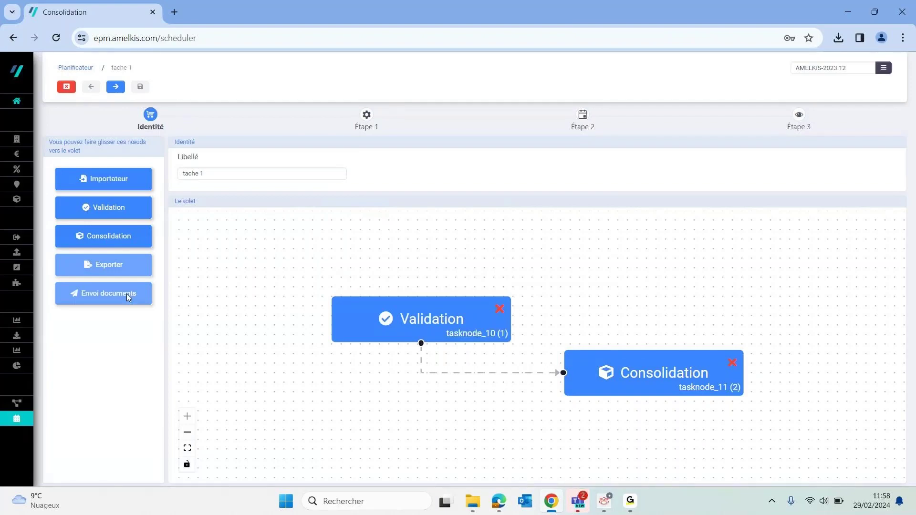
Step: Close the task editor, answering Non to the save prompt to discard changes
click(67, 87)
click(559, 299)
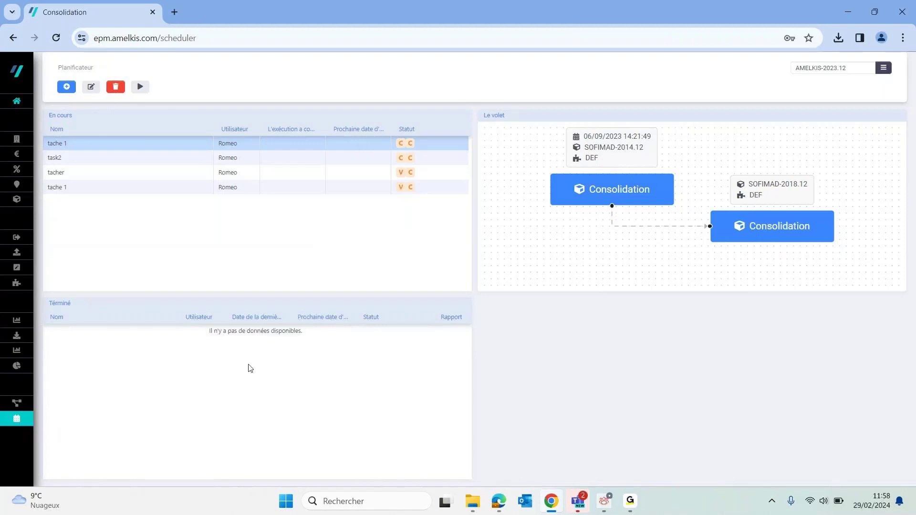
Step: From the Importateur list, open the Balance SAGE 100 importer's Identité form
mouse_move(16, 268)
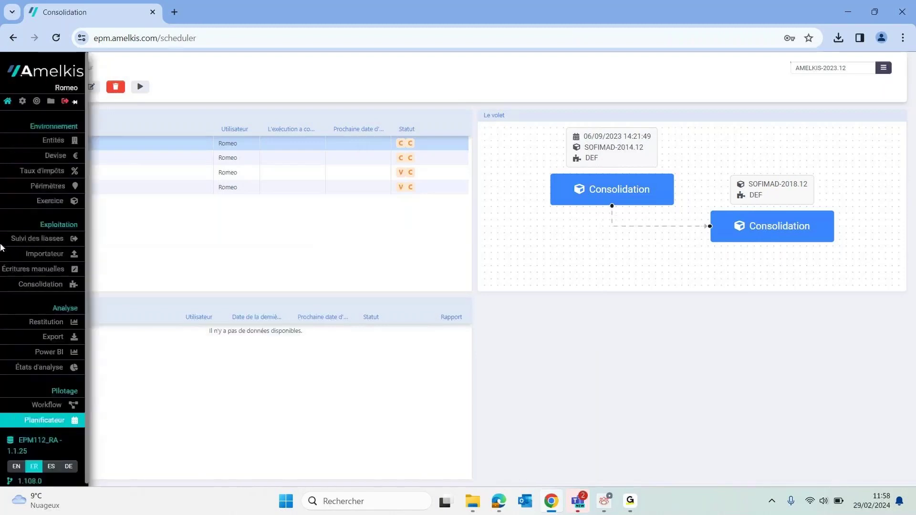
click(64, 255)
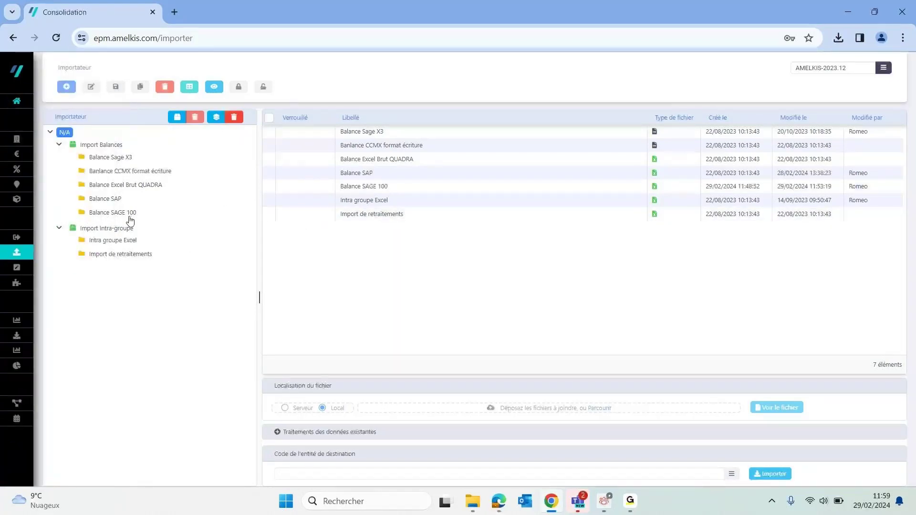
double_click(371, 189)
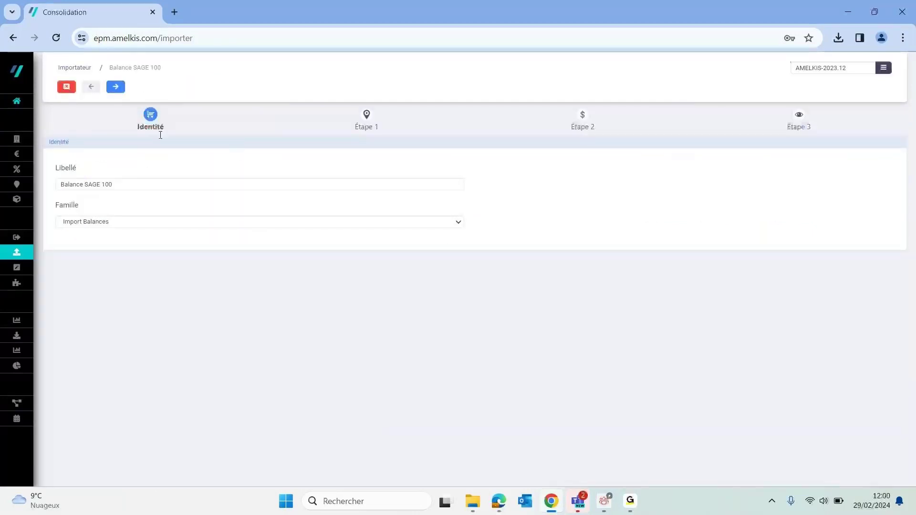
Step: In Étape 1, change Nombre de colonnes Montant à prévoir from 2 to 60, then advance to Étape 2
click(116, 86)
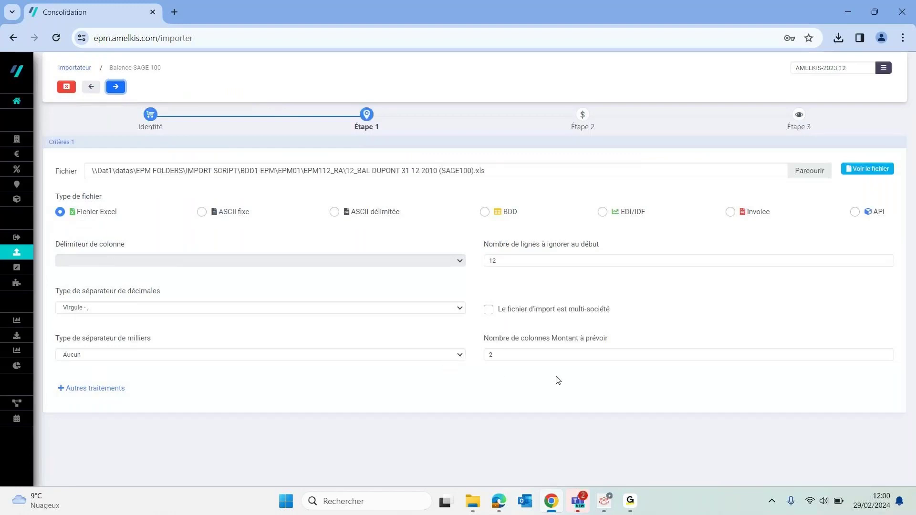
drag(501, 356, 479, 360)
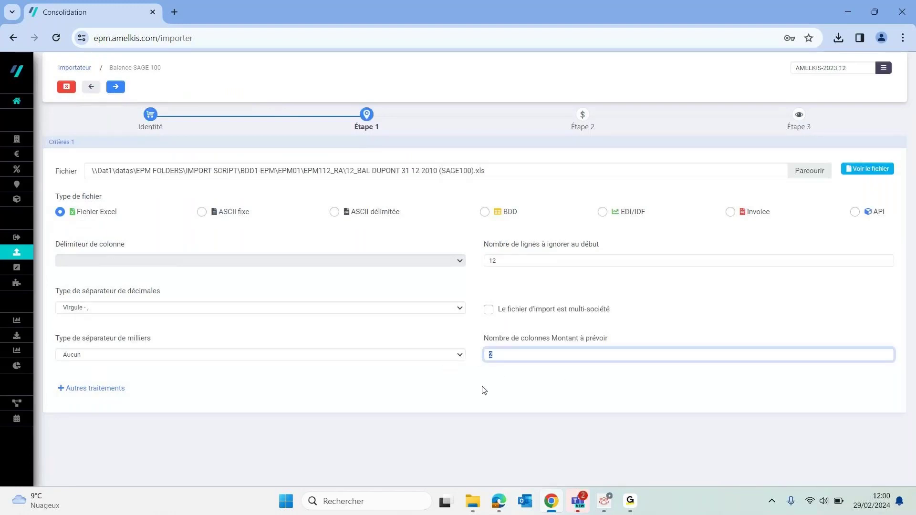
key(Caps_Lock)
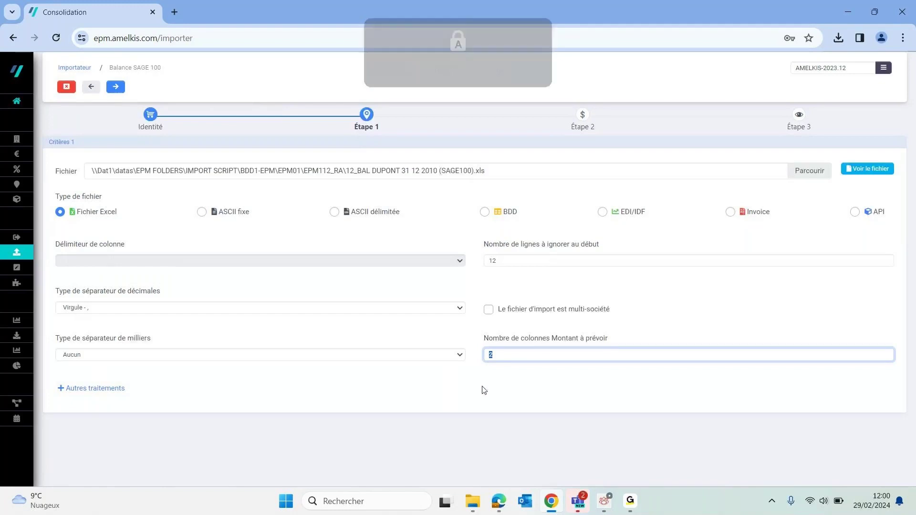
text(60)
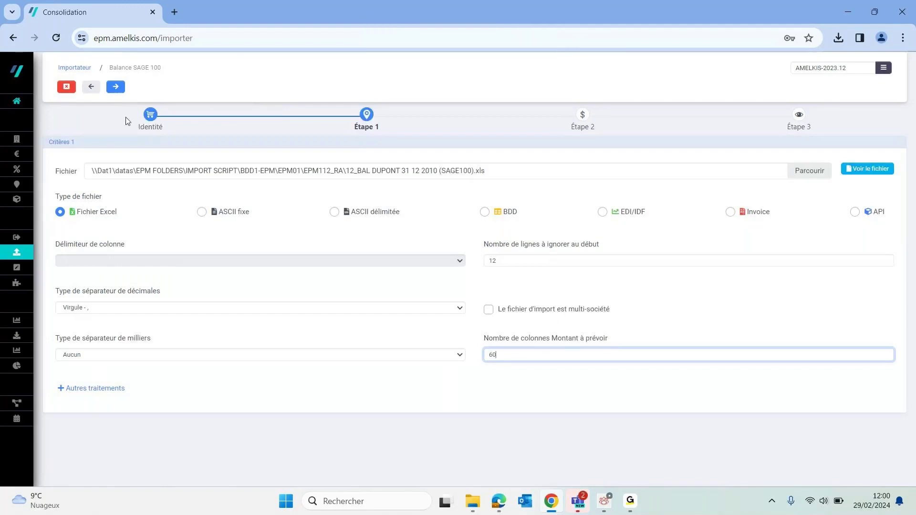
click(118, 90)
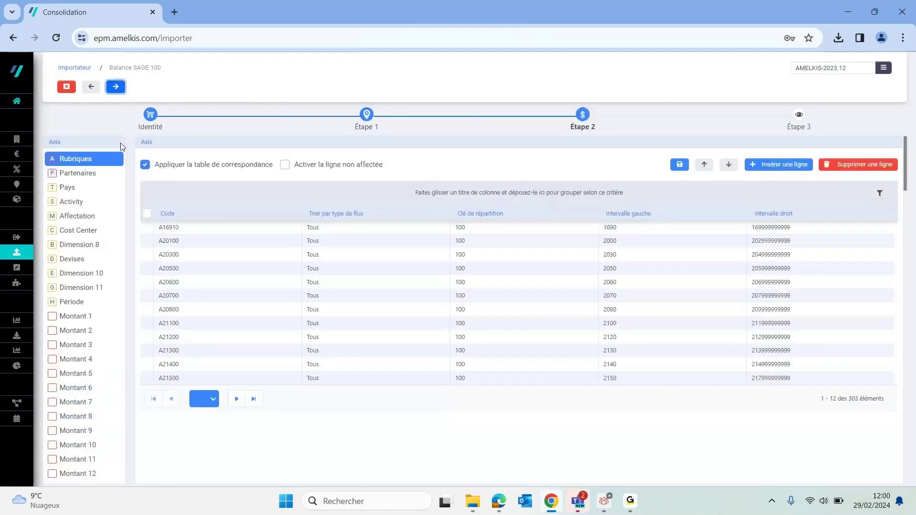
Step: Check that the Étape 2 axis list runs through Montant 60, then go back to Étape 1
scroll(119, 262, down, 10)
scroll(120, 265, down, 3)
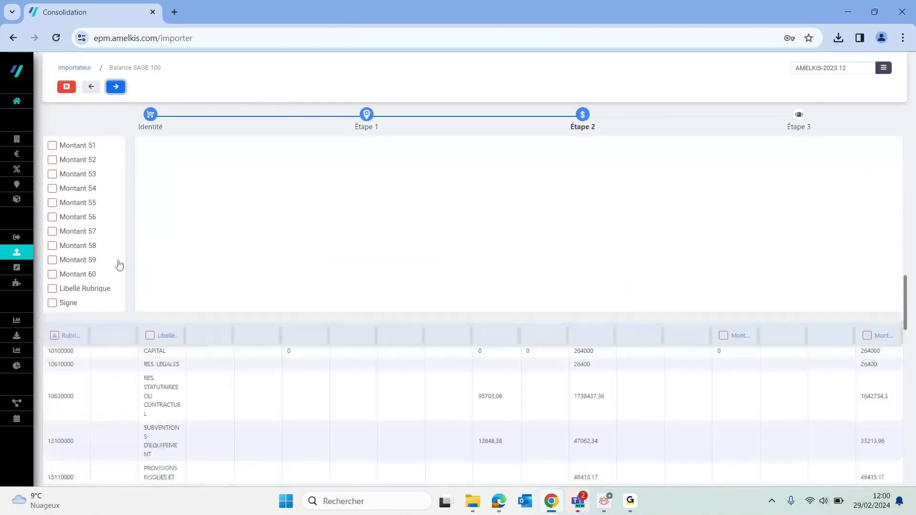
scroll(121, 265, up, 13)
scroll(122, 266, up, 6)
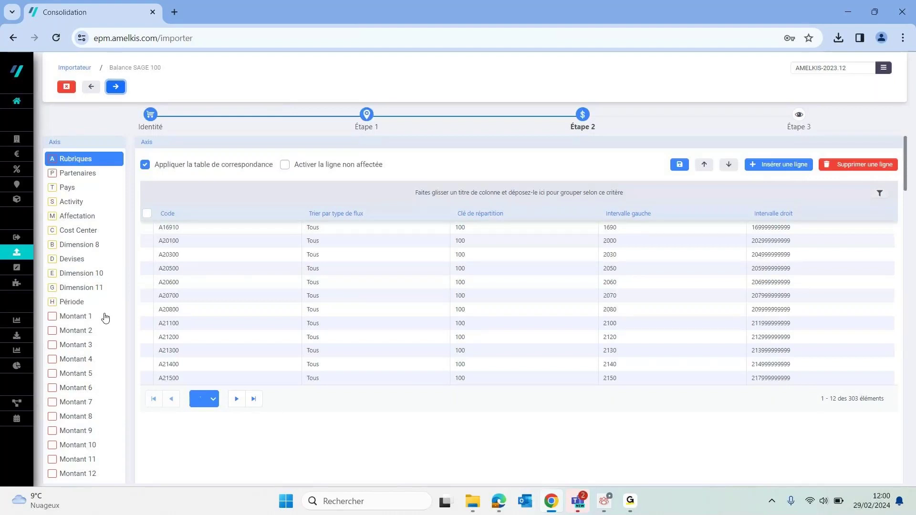
scroll(103, 324, down, 2)
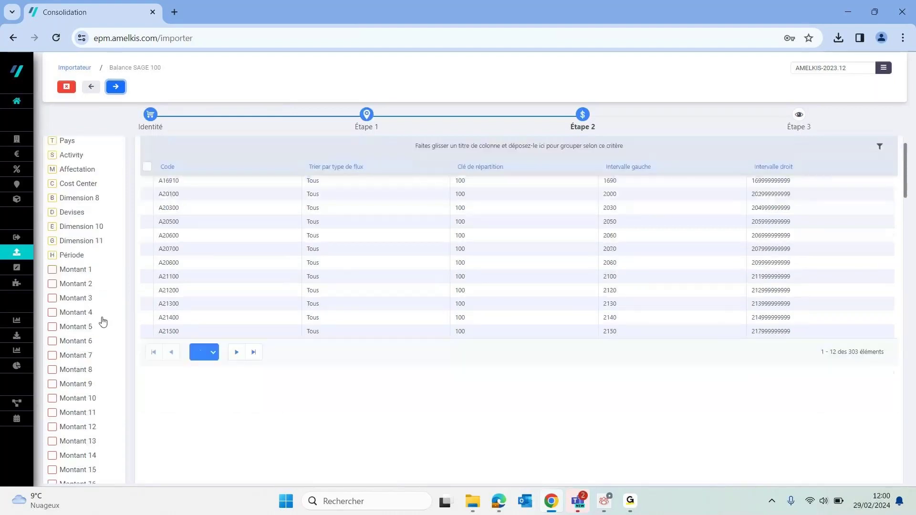
scroll(101, 426, up, 2)
scroll(103, 426, down, 3)
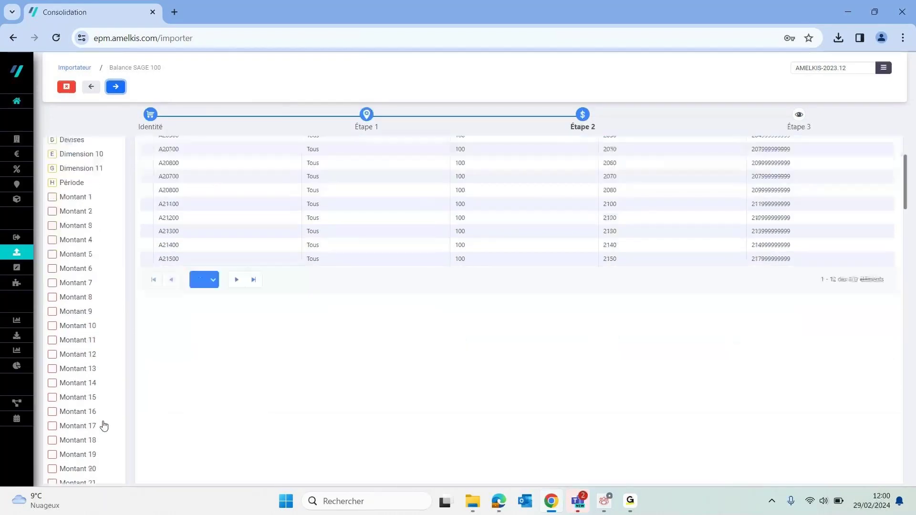
scroll(105, 426, up, 2)
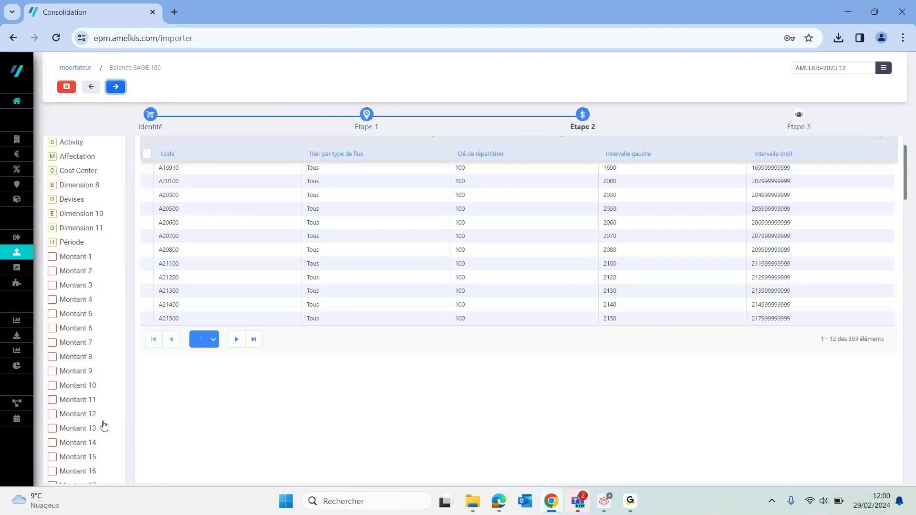
scroll(128, 374, down, 15)
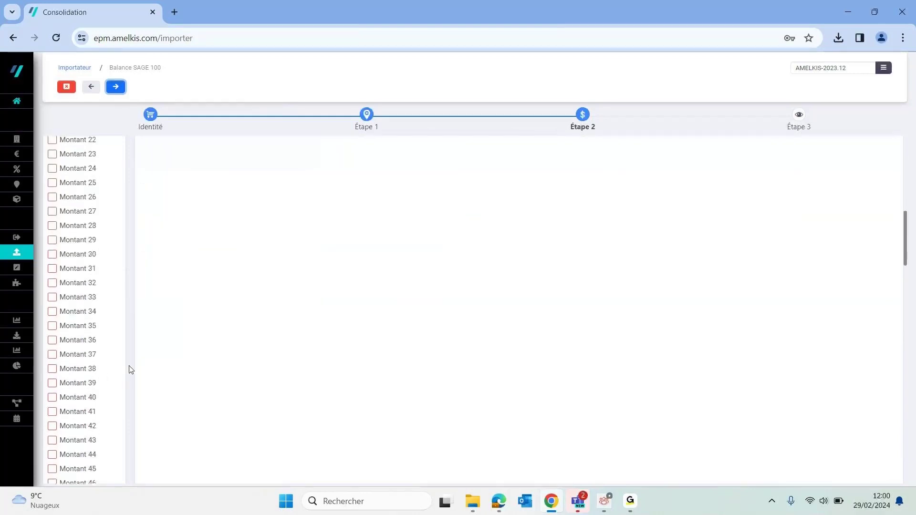
scroll(131, 372, down, 4)
scroll(131, 372, up, 18)
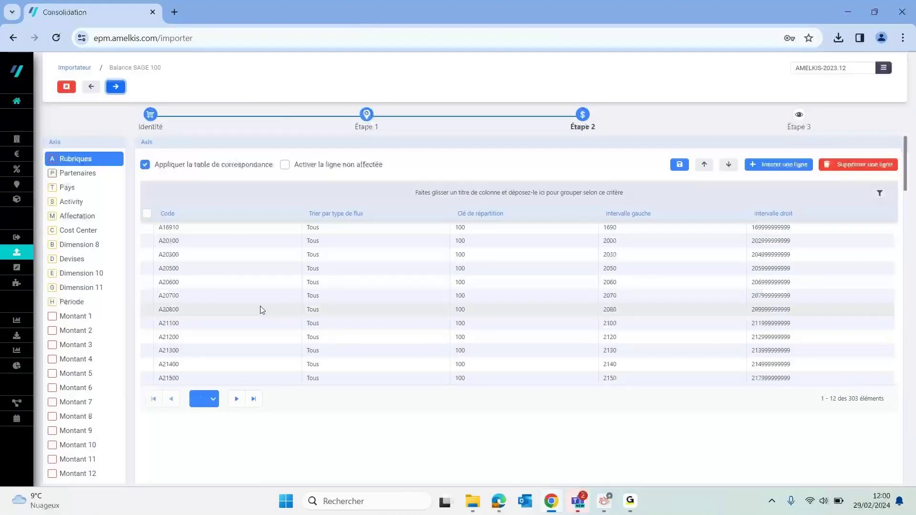
click(98, 87)
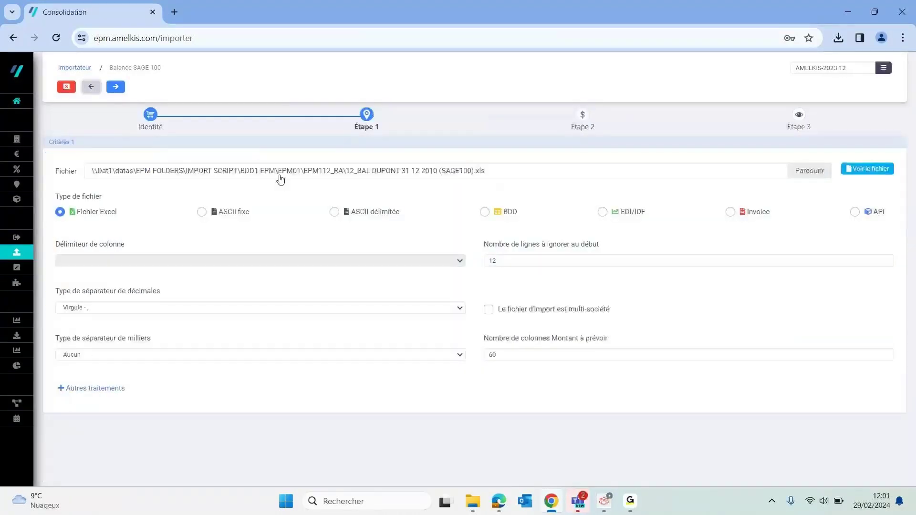